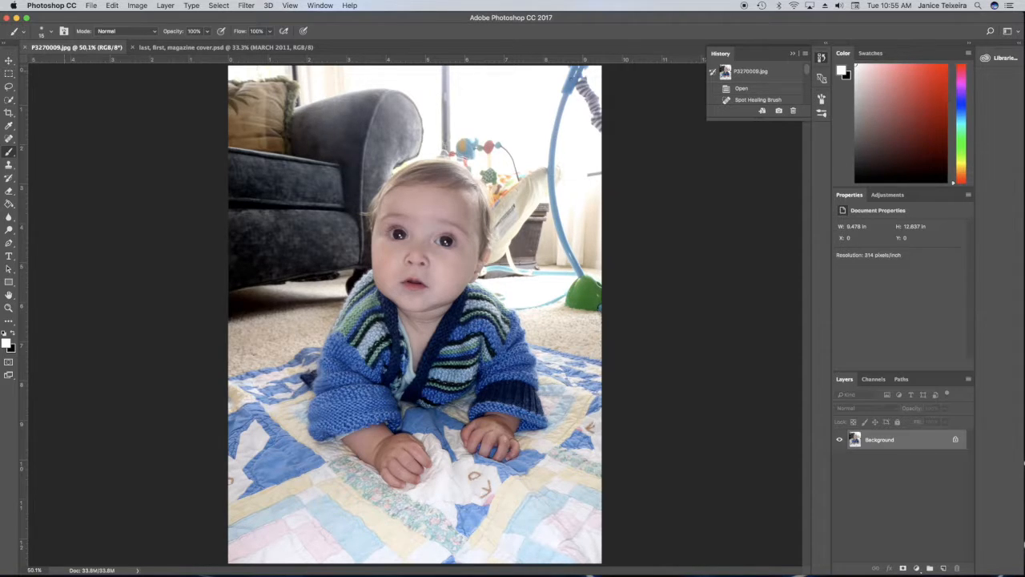
Select the baby and the quilt with the Quick Selection tool, leaving out the room behind them
{"action": "left_click", "coordinate": [9, 100]}
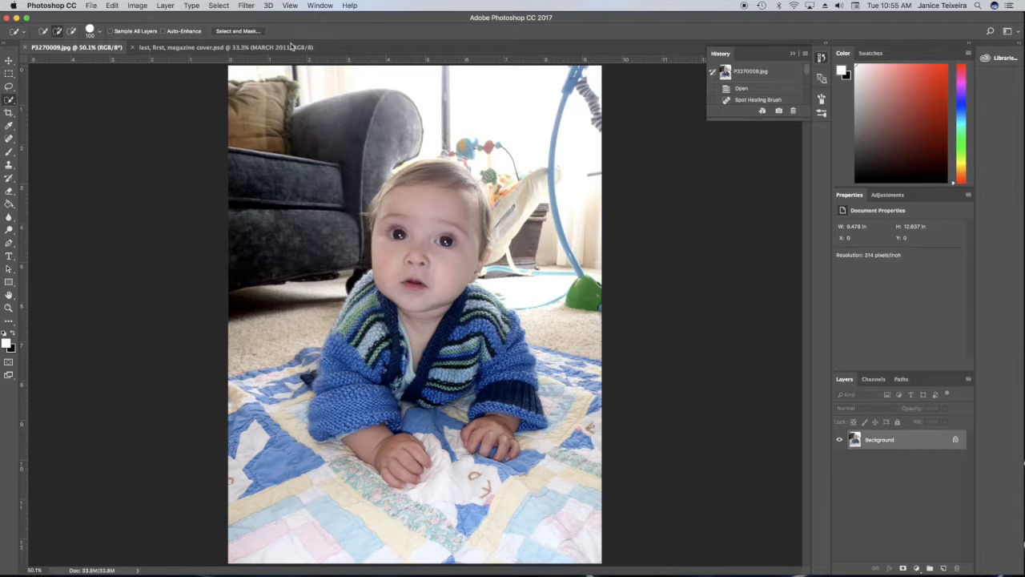
{"action": "left_click", "coordinate": [9, 307]}
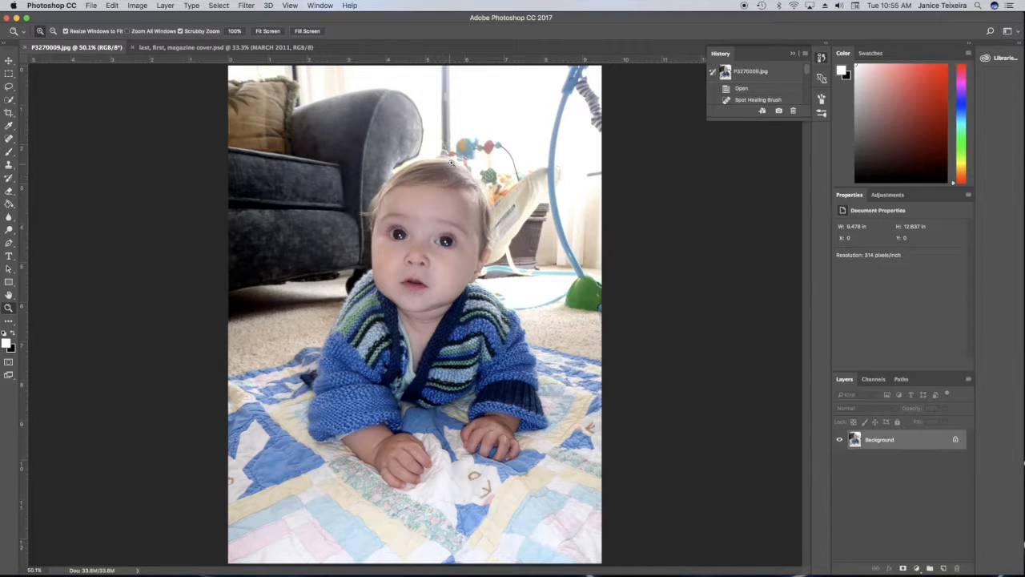
{"action": "left_click", "coordinate": [451, 163]}
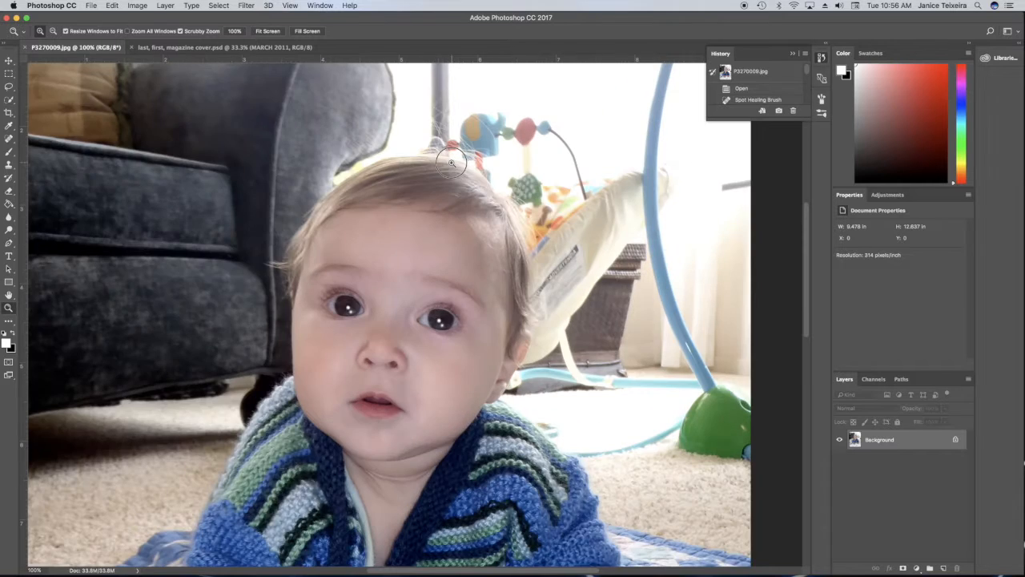
{"action": "left_click", "coordinate": [451, 163]}
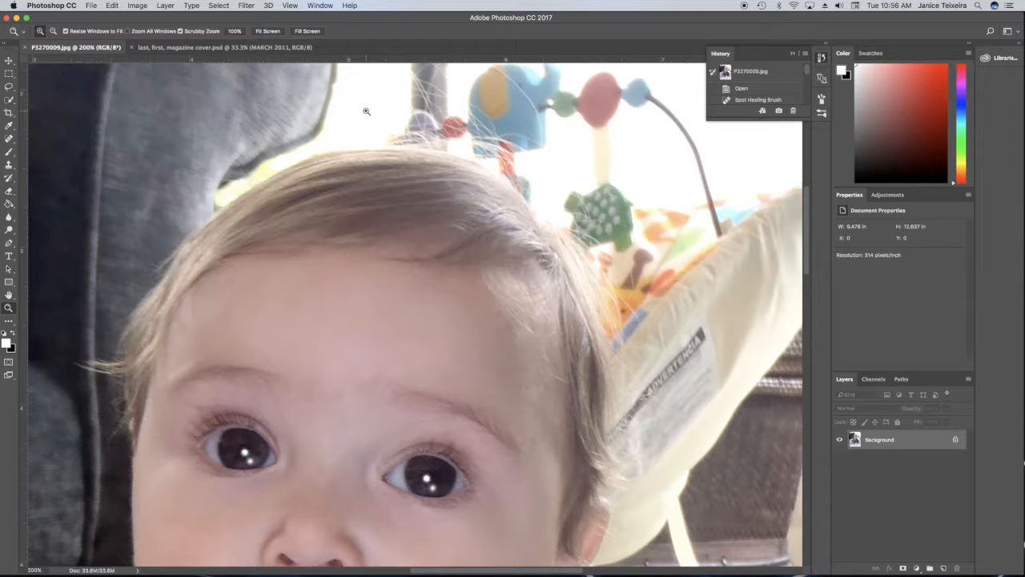
{"action": "key", "text": "super+0"}
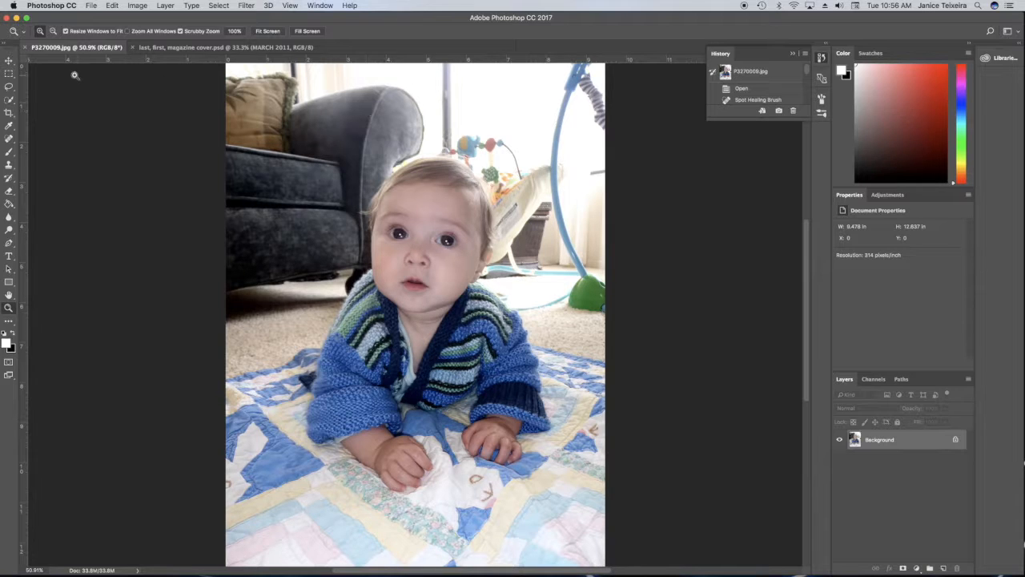
{"action": "left_click", "coordinate": [9, 100]}
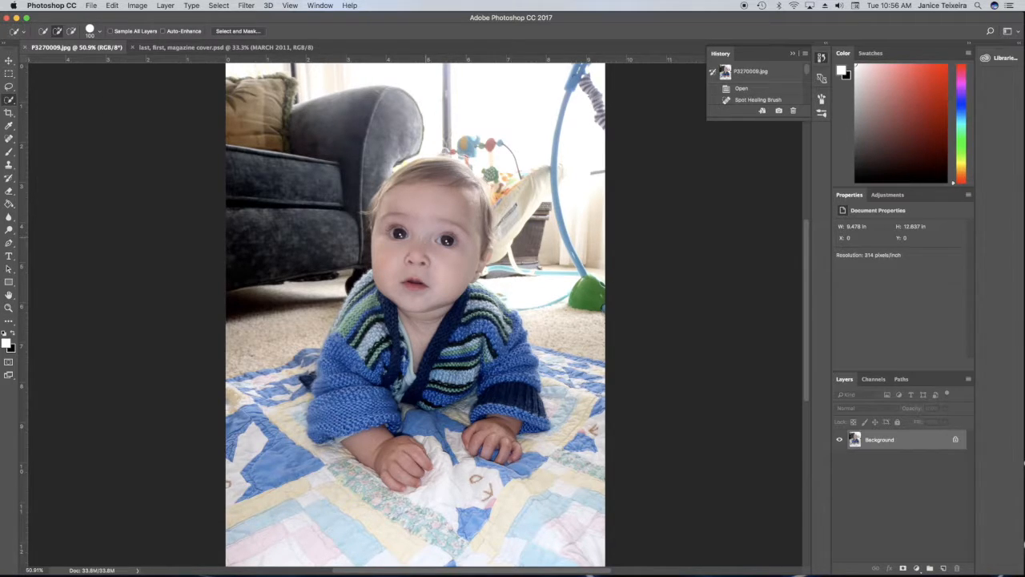
{"action": "mouse_move", "coordinate": [425, 231]}
{"action": "left_mouse_down"}
{"action": "mouse_move", "coordinate": [433, 243]}
{"action": "mouse_move", "coordinate": [431, 207]}
{"action": "left_mouse_up"}
{"action": "mouse_move", "coordinate": [450, 318]}
{"action": "left_mouse_down"}
{"action": "mouse_move", "coordinate": [463, 389]}
{"action": "mouse_move", "coordinate": [400, 417]}
{"action": "mouse_move", "coordinate": [401, 335]}
{"action": "mouse_move", "coordinate": [388, 292]}
{"action": "mouse_move", "coordinate": [373, 282]}
{"action": "mouse_move", "coordinate": [369, 303]}
{"action": "mouse_move", "coordinate": [365, 288]}
{"action": "mouse_move", "coordinate": [346, 448]}
{"action": "left_mouse_up"}
{"action": "mouse_move", "coordinate": [310, 362]}
{"action": "left_mouse_down"}
{"action": "mouse_move", "coordinate": [252, 381]}
{"action": "mouse_move", "coordinate": [452, 505]}
{"action": "mouse_move", "coordinate": [522, 430]}
{"action": "mouse_move", "coordinate": [544, 360]}
{"action": "left_mouse_up"}
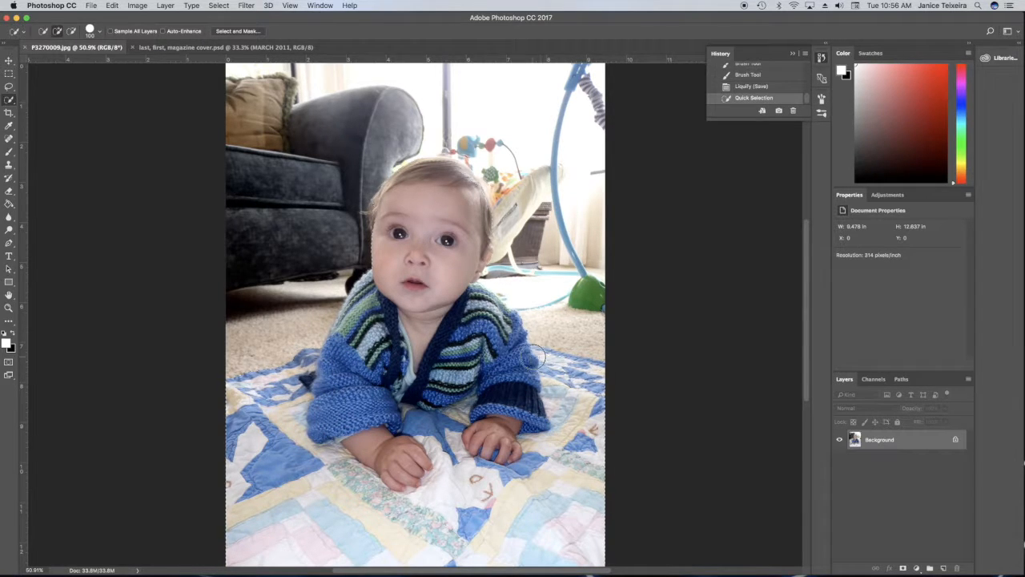
{"action": "left_click", "coordinate": [538, 360]}
Reduce the Quick Selection brush to 30 px and extend the selection along the top edge of the baby's hair
{"action": "left_click", "coordinate": [453, 162], "text": "super"}
{"action": "left_click", "coordinate": [453, 162], "text": "super"}
{"action": "left_click", "coordinate": [452, 163], "text": "super"}
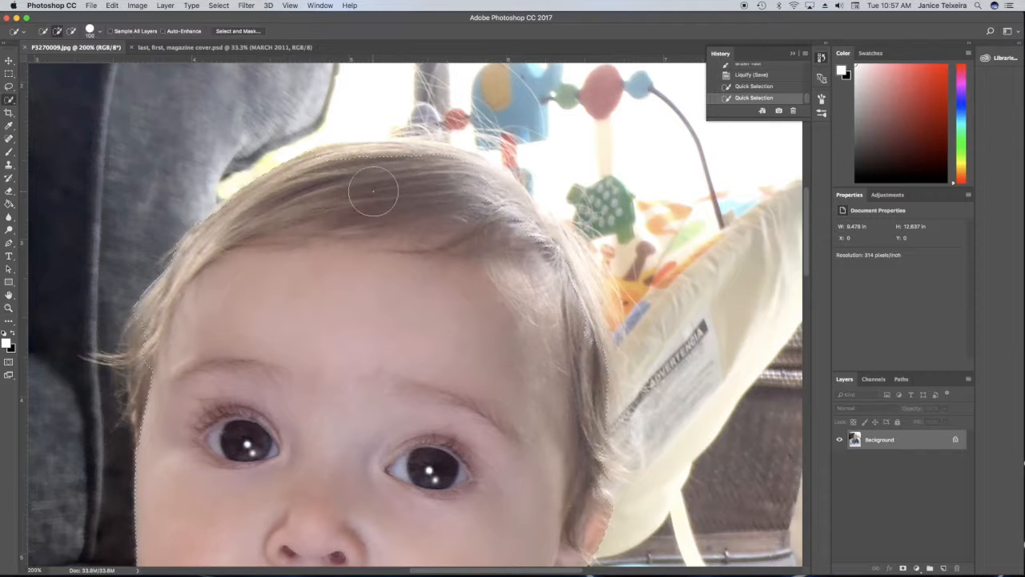
{"action": "key", "text": "bracketleft"}
{"action": "key", "text": "bracketleft"}
{"action": "key", "text": "bracketleft"}
{"action": "key", "text": "bracketleft"}
{"action": "key", "text": "bracketleft"}
{"action": "key", "text": "bracketleft"}
{"action": "mouse_move", "coordinate": [392, 155]}
{"action": "left_mouse_down"}
{"action": "mouse_move", "coordinate": [440, 165]}
{"action": "mouse_move", "coordinate": [478, 160]}
{"action": "left_mouse_up"}
{"action": "key", "text": "bracketleft"}
{"action": "key", "text": "alt"}
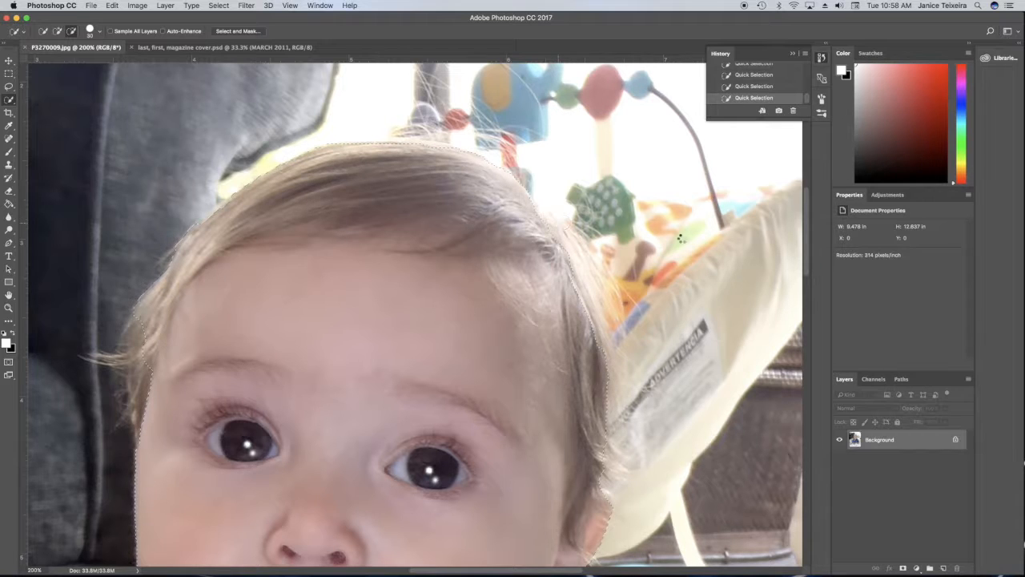
Add the wispy hair on the sofa side of the baby's head to the selection
{"action": "mouse_move", "coordinate": [809, 213]}
{"action": "left_mouse_down"}
{"action": "mouse_move", "coordinate": [811, 258]}
{"action": "mouse_move", "coordinate": [806, 216]}
{"action": "left_mouse_up"}
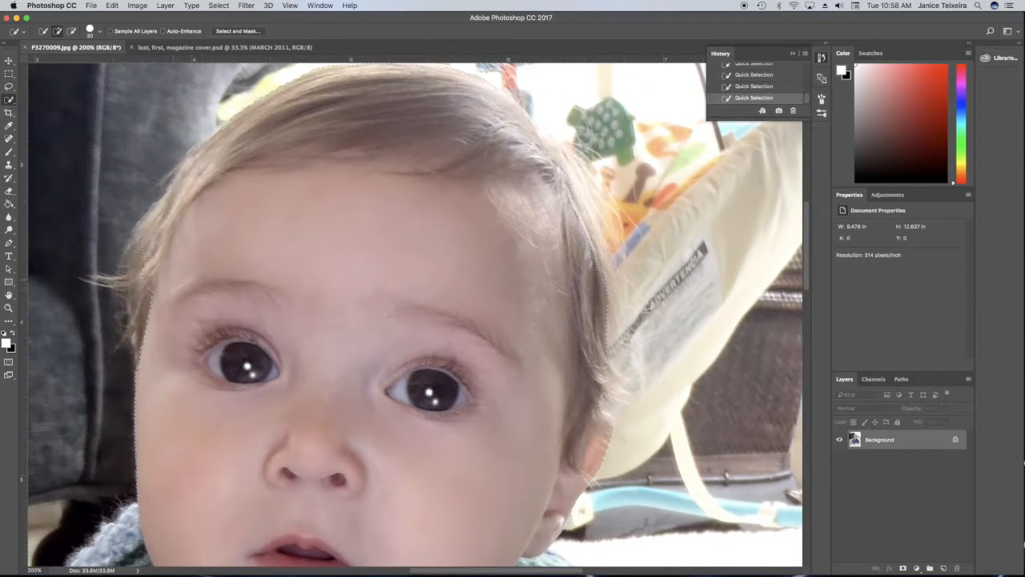
{"action": "left_click_drag", "start_coordinate": [150, 253], "coordinate": [145, 287]}
{"action": "scroll", "coordinate": [801, 250], "scroll_direction": "down", "scroll_amount": 5}
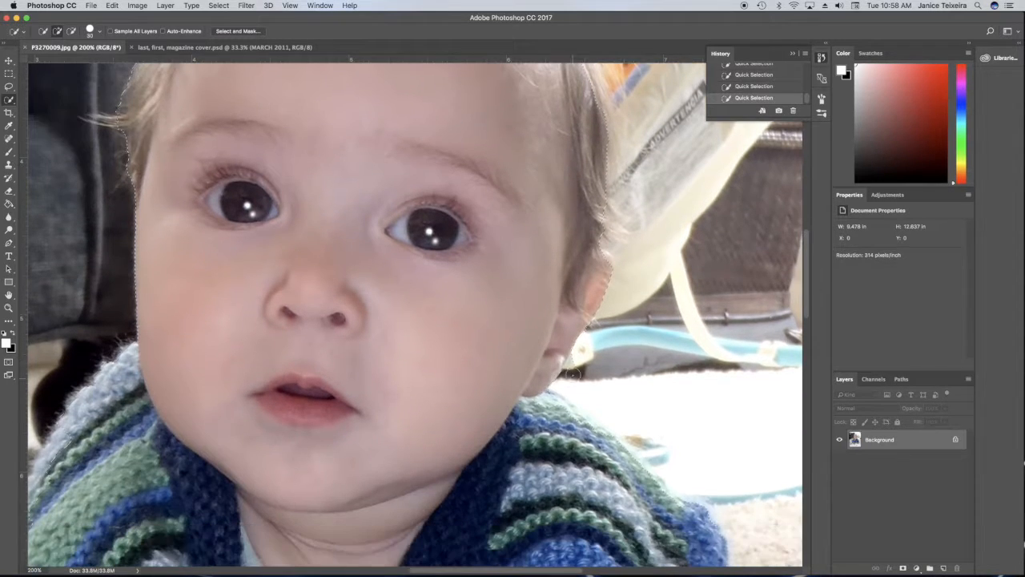
{"action": "scroll", "coordinate": [809, 261], "scroll_direction": "up", "scroll_amount": 5}
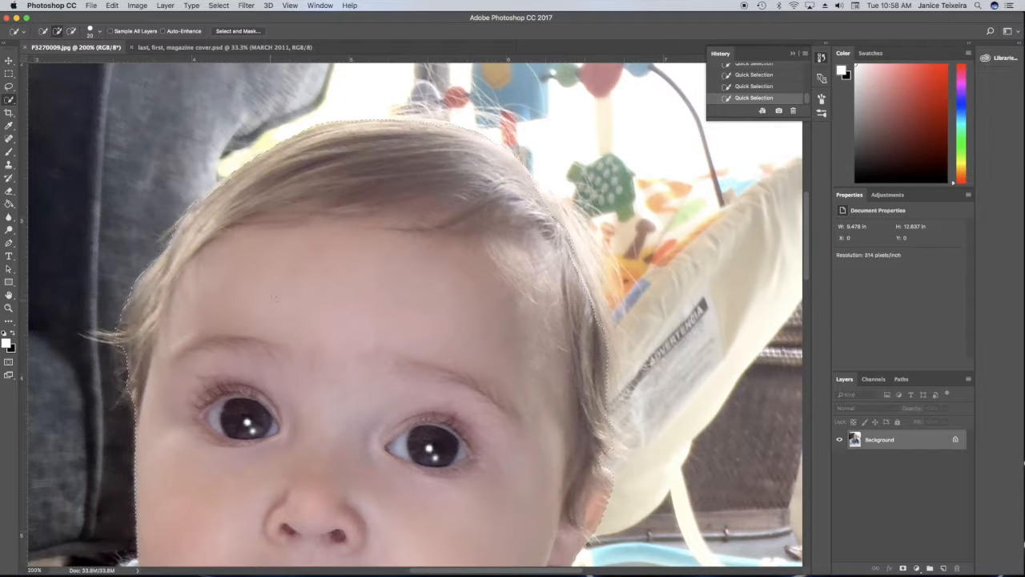
Enter Select and Mask and preview the cutout in Onion Skin view at 49% transparency
{"action": "left_click", "coordinate": [240, 32]}
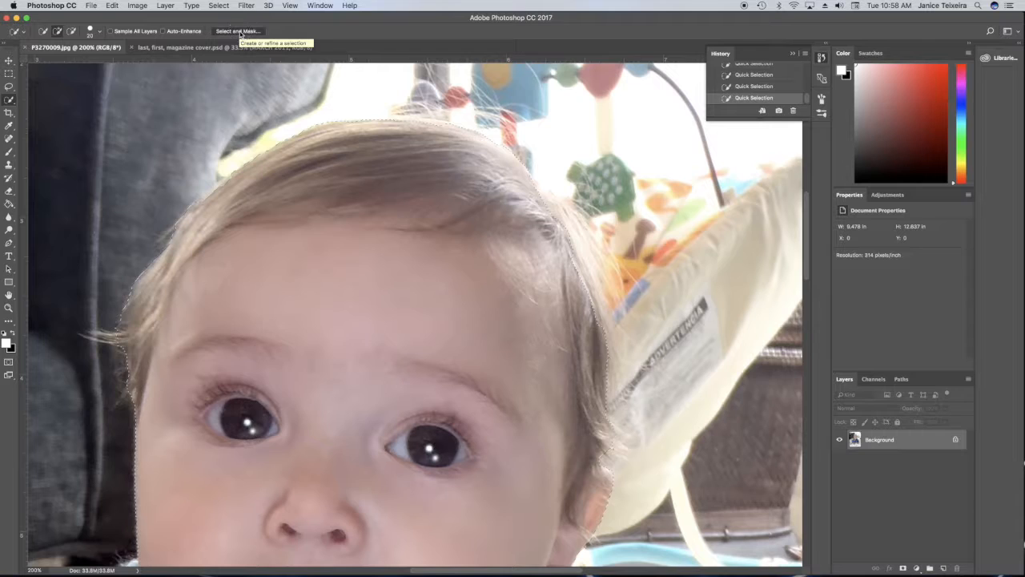
{"action": "left_click", "coordinate": [921, 92]}
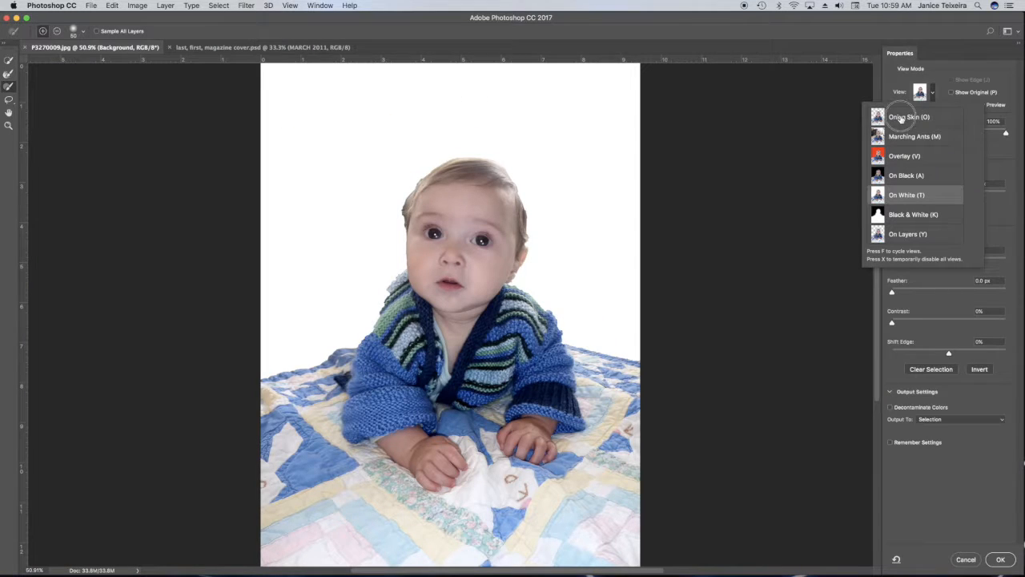
{"action": "left_click", "coordinate": [965, 64]}
{"action": "left_click_drag", "start_coordinate": [1002, 135], "coordinate": [951, 135]}
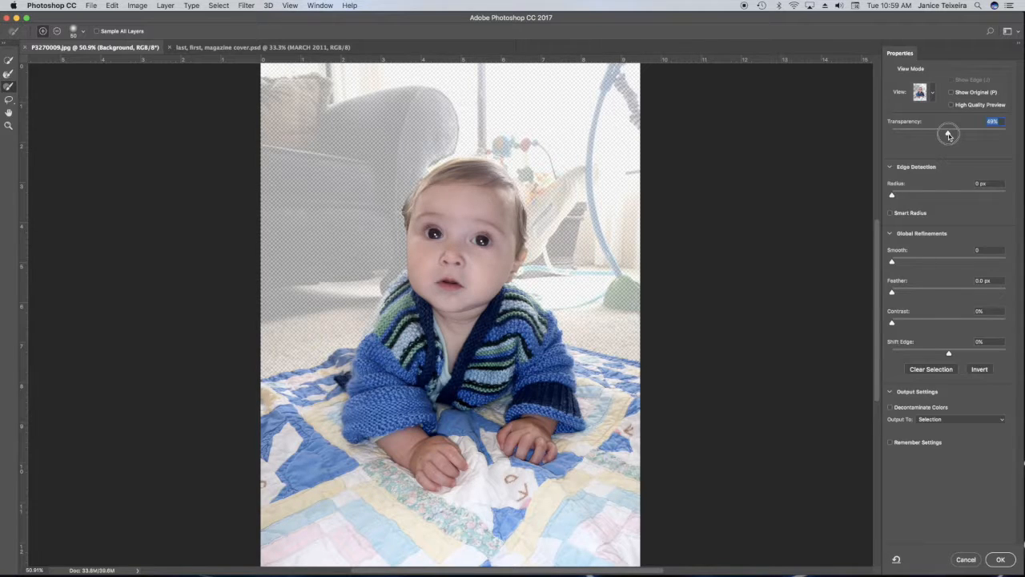
{"action": "left_click_drag", "start_coordinate": [949, 134], "coordinate": [949, 137]}
Paint the faded striped shoulder edge of the sweater back into the selection with the 50 px Brush tool in add mode
{"action": "left_click", "coordinate": [8, 126]}
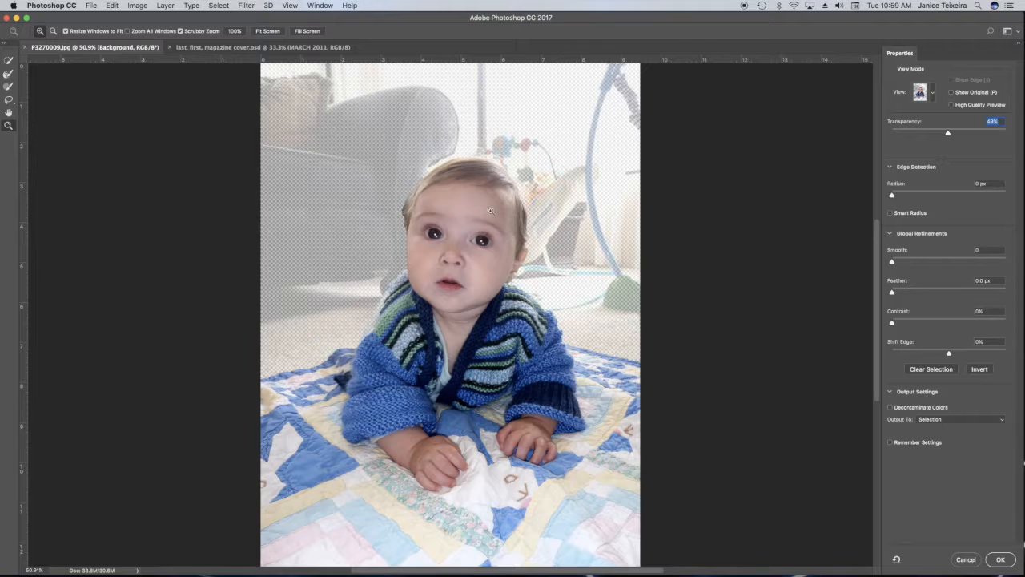
{"action": "left_click", "coordinate": [322, 369]}
{"action": "left_click", "coordinate": [322, 370]}
{"action": "left_click", "coordinate": [322, 369]}
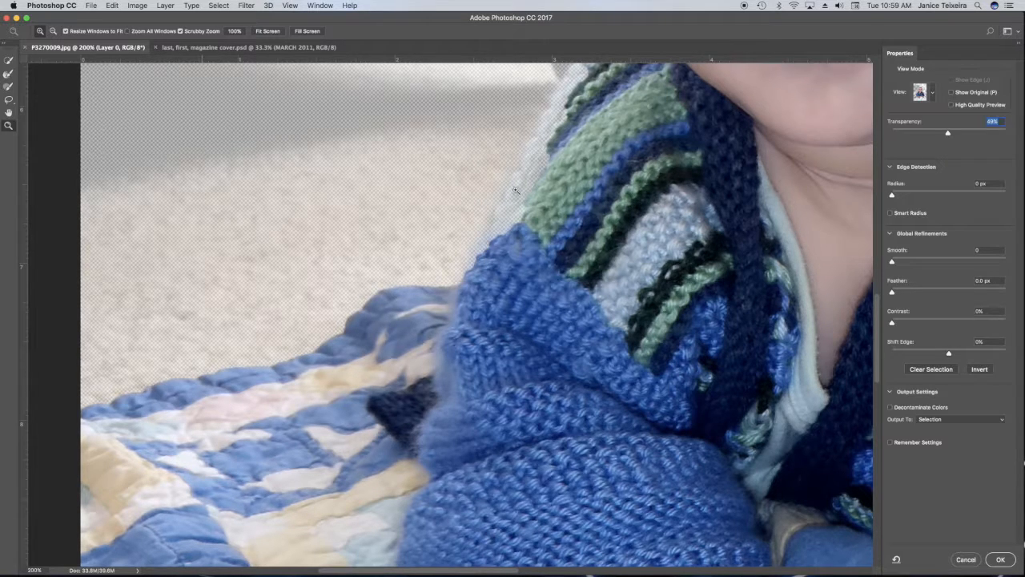
{"action": "left_click", "coordinate": [8, 112]}
{"action": "left_click_drag", "start_coordinate": [553, 150], "coordinate": [459, 218]}
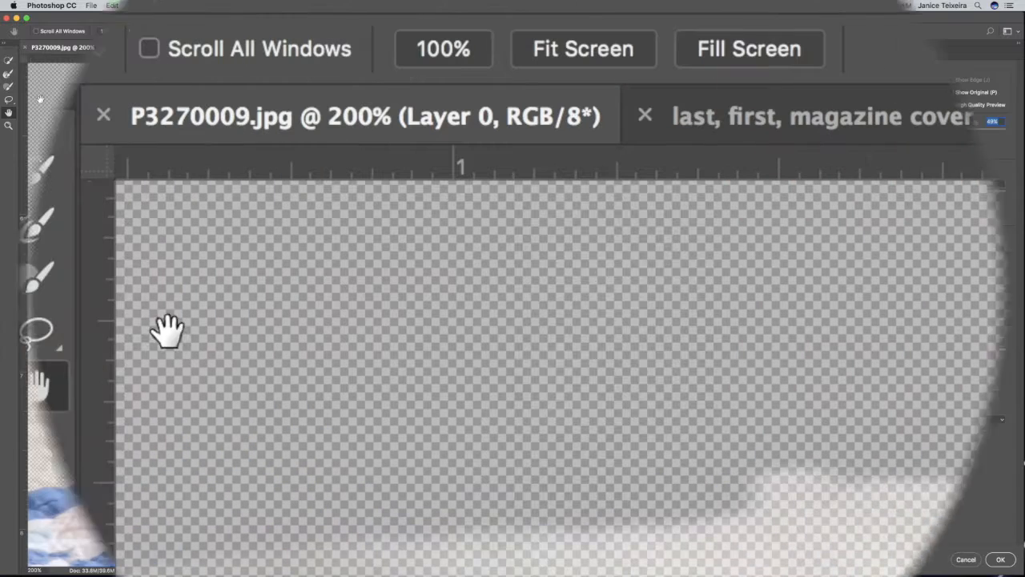
{"action": "left_click", "coordinate": [35, 280]}
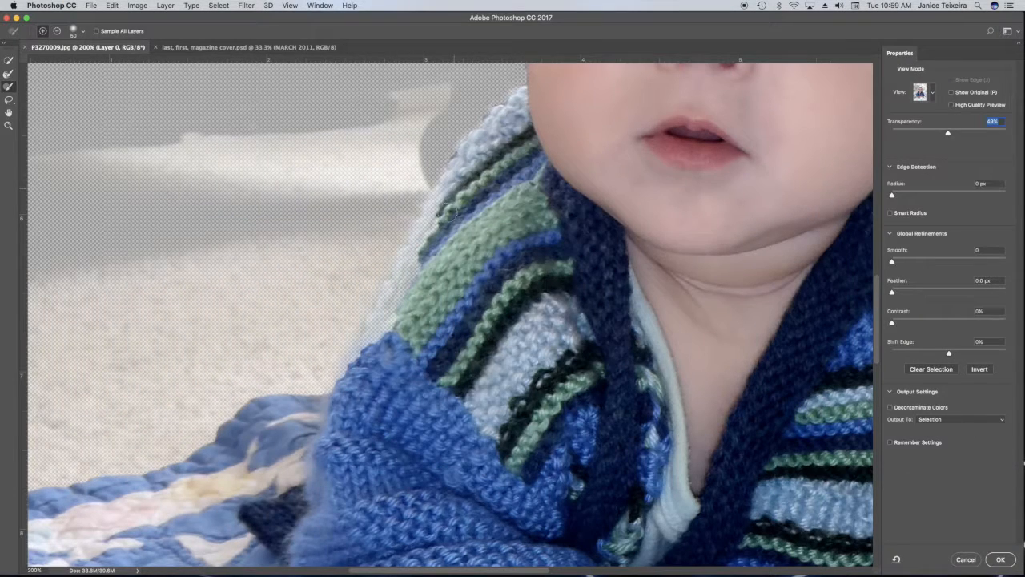
{"action": "left_click_drag", "start_coordinate": [452, 194], "coordinate": [412, 266]}
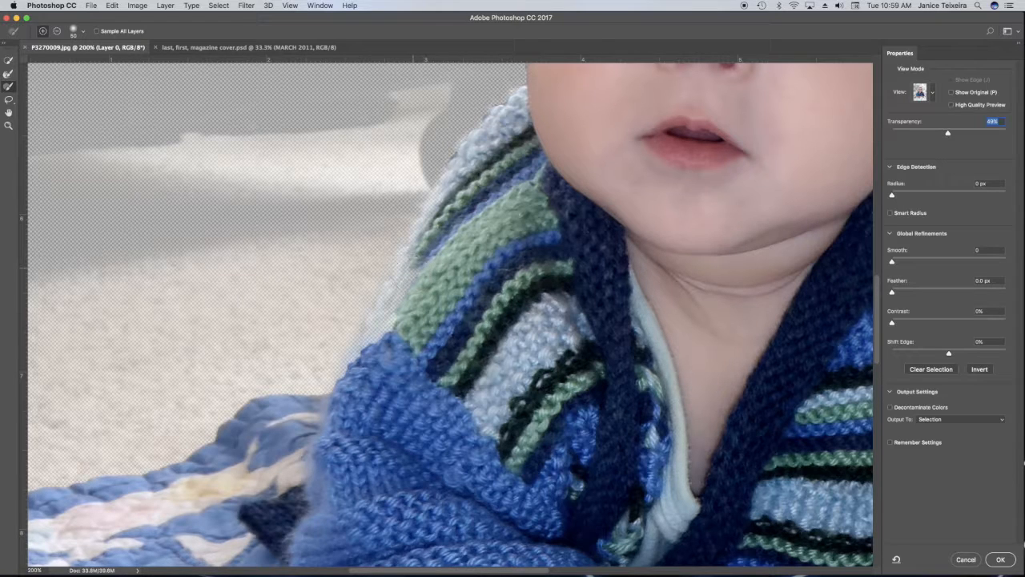
Increase the brush hardness and restore the remaining sweater edge from the shoulder down to the blue sleeve
{"action": "left_click", "coordinate": [85, 33]}
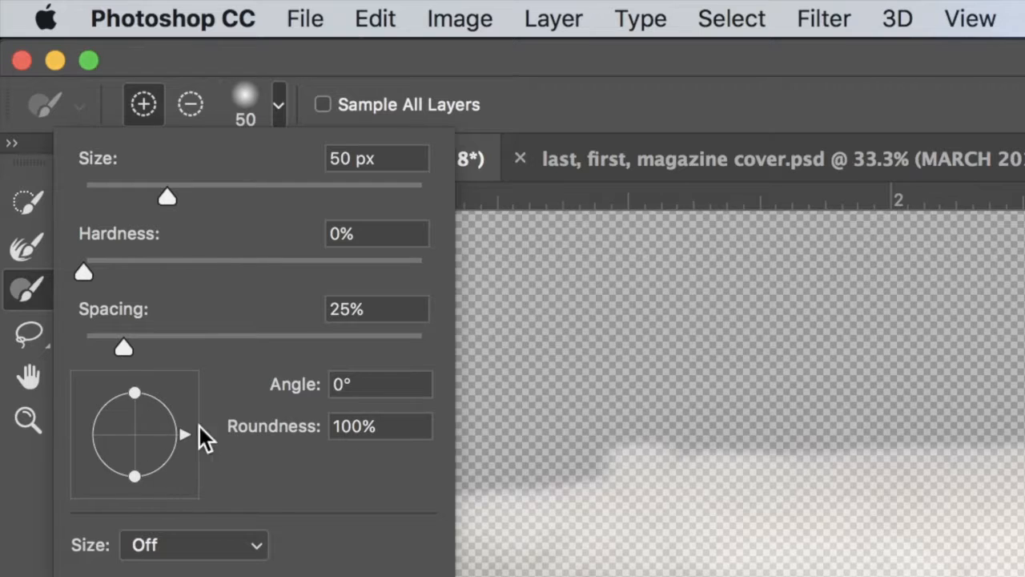
{"action": "key", "text": "Escape"}
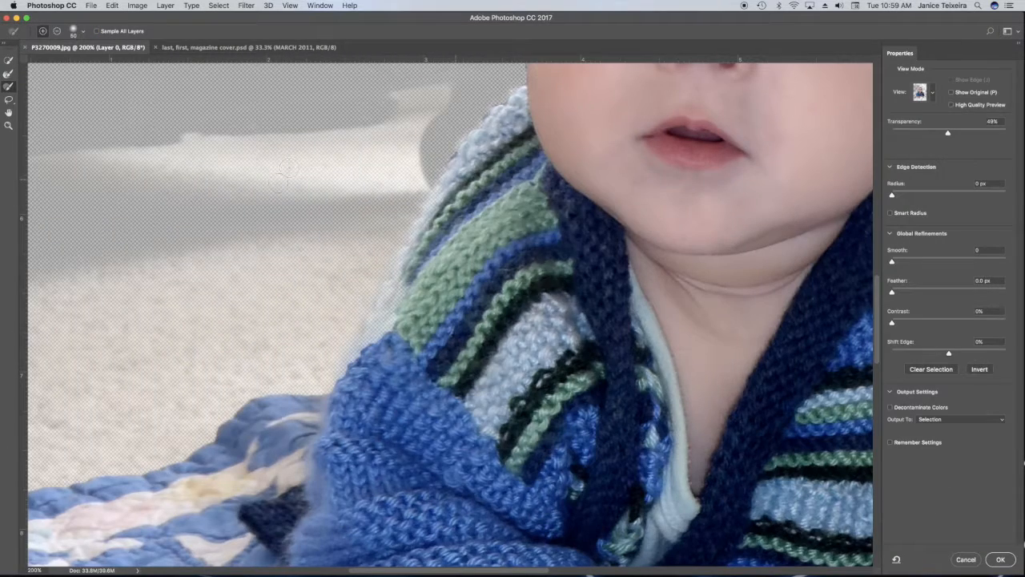
{"action": "left_click", "coordinate": [83, 32]}
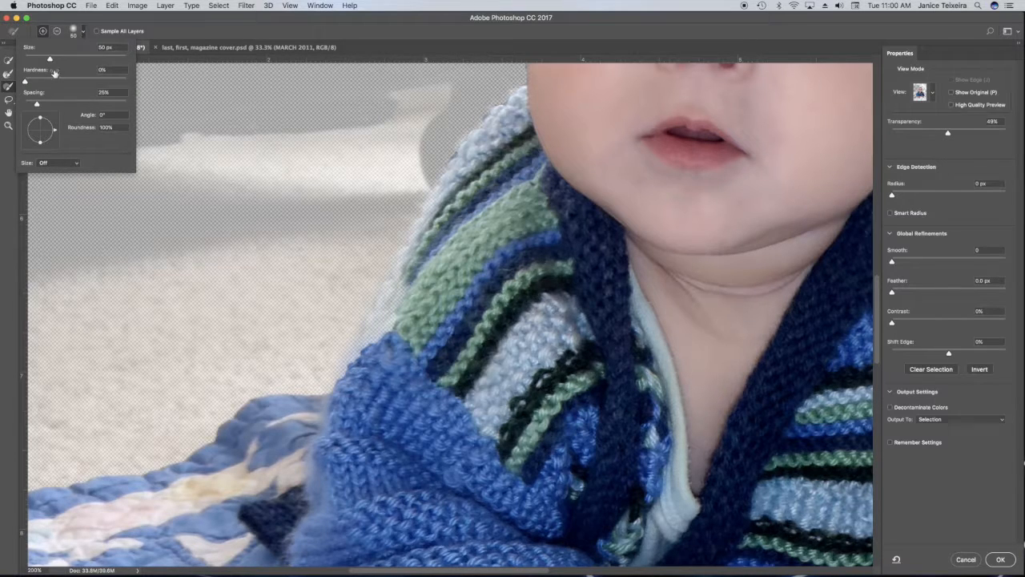
{"action": "left_click_drag", "start_coordinate": [32, 85], "coordinate": [85, 82]}
{"action": "key", "text": "Escape"}
{"action": "left_click_drag", "start_coordinate": [405, 282], "coordinate": [379, 331]}
{"action": "mouse_move", "coordinate": [439, 188]}
{"action": "left_mouse_down"}
{"action": "mouse_move", "coordinate": [436, 220]}
{"action": "mouse_move", "coordinate": [405, 265]}
{"action": "mouse_move", "coordinate": [364, 361]}
{"action": "left_mouse_up"}
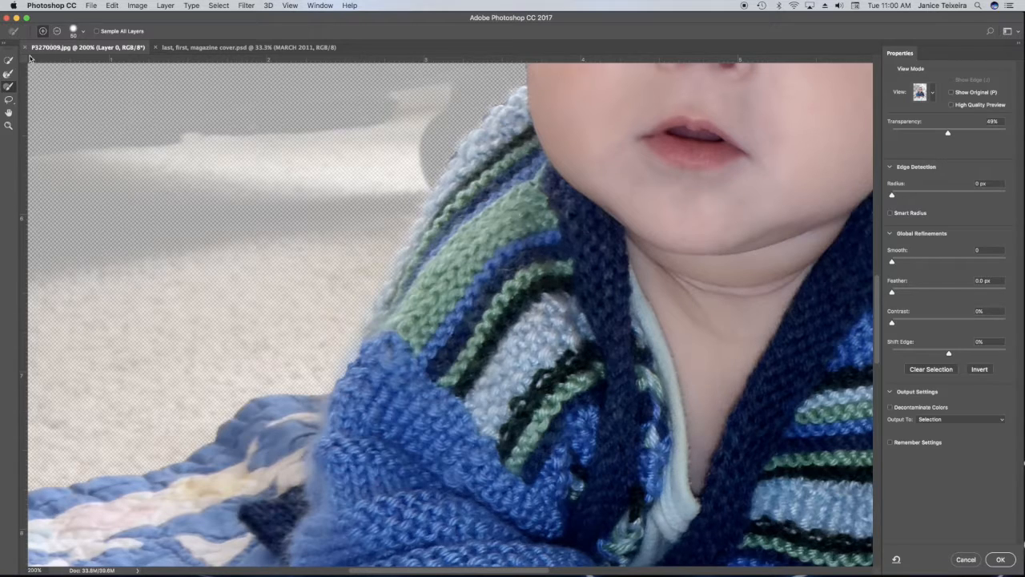
Bring the loose hair strands on the sofa side of the head into the selection with the Refine Edge Brush
{"action": "left_click", "coordinate": [56, 31]}
{"action": "left_click", "coordinate": [8, 113]}
{"action": "left_click_drag", "start_coordinate": [534, 144], "coordinate": [460, 346]}
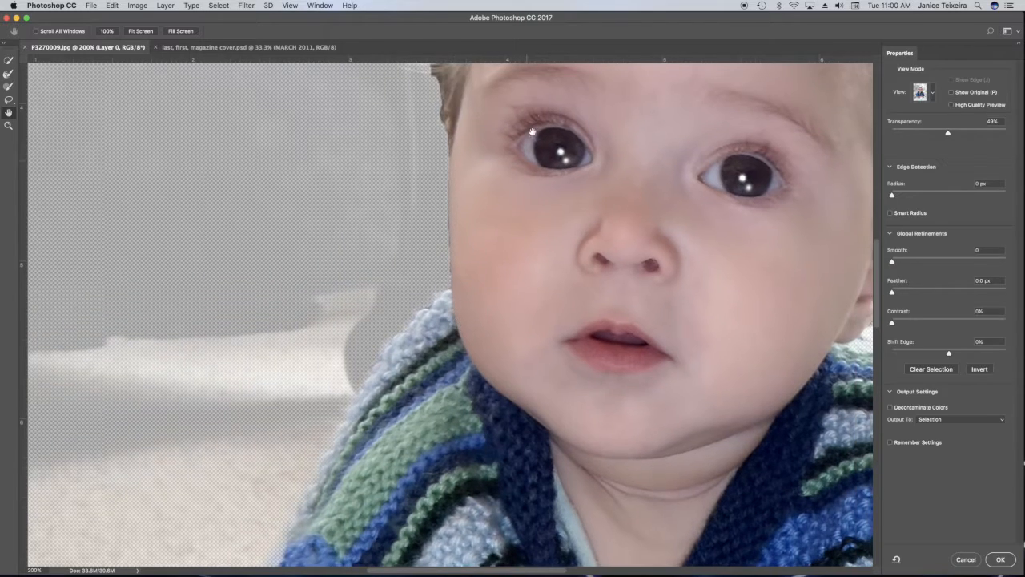
{"action": "left_click_drag", "start_coordinate": [531, 125], "coordinate": [423, 316]}
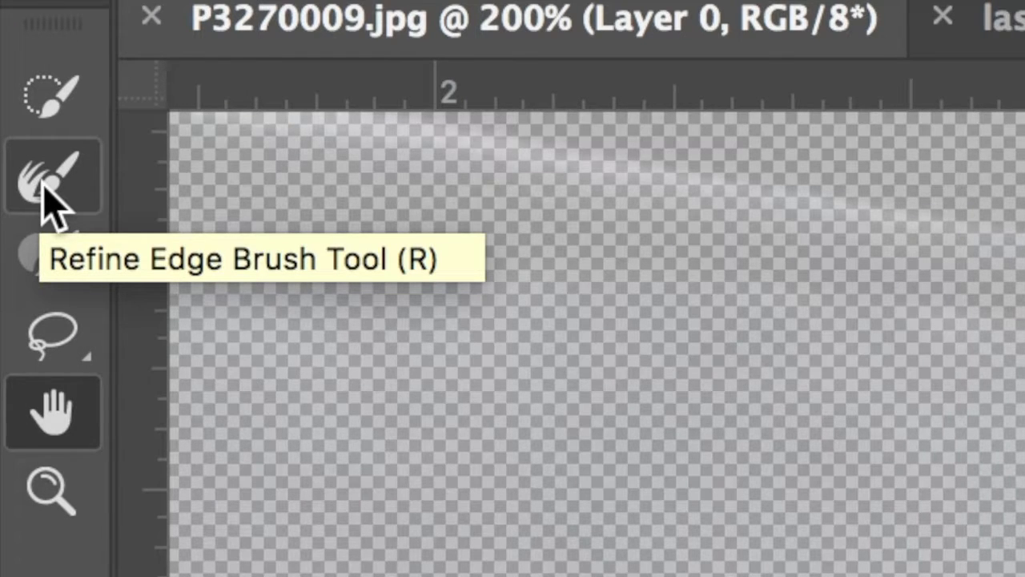
{"action": "left_click", "coordinate": [46, 186]}
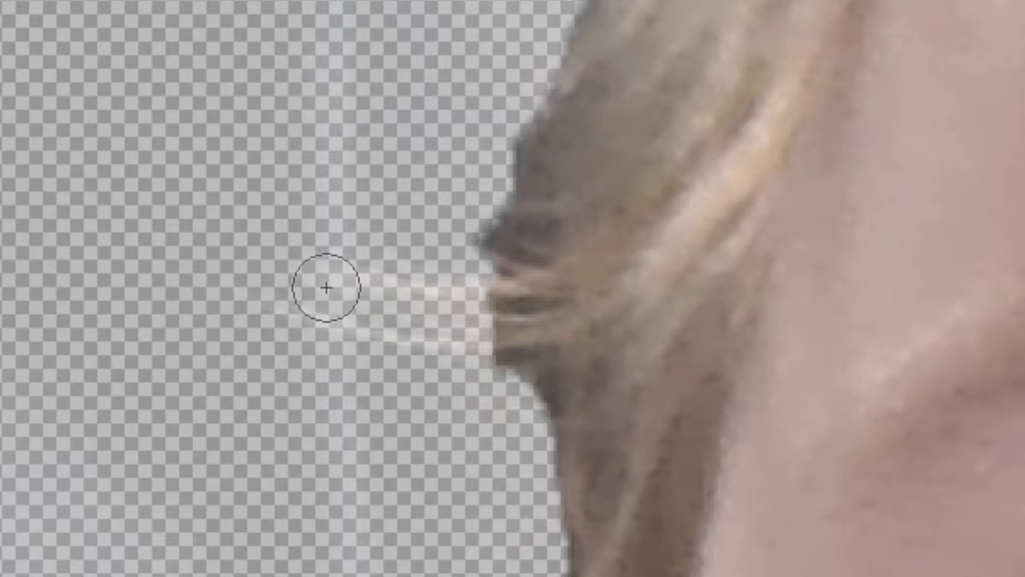
{"action": "left_click_drag", "start_coordinate": [326, 267], "coordinate": [472, 282]}
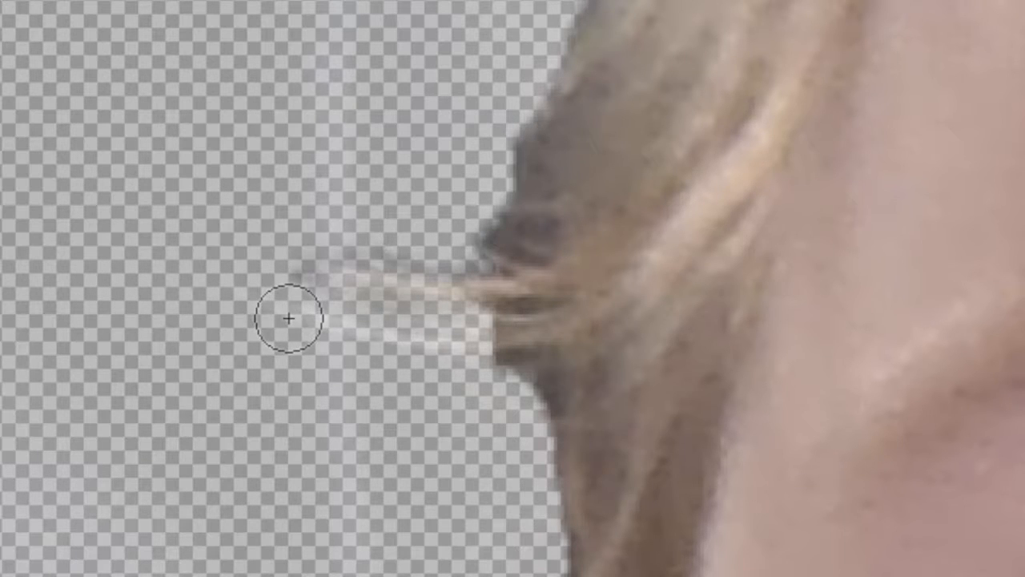
{"action": "mouse_move", "coordinate": [340, 328]}
{"action": "left_mouse_down"}
{"action": "mouse_move", "coordinate": [492, 341]}
{"action": "mouse_move", "coordinate": [329, 328]}
{"action": "left_mouse_up"}
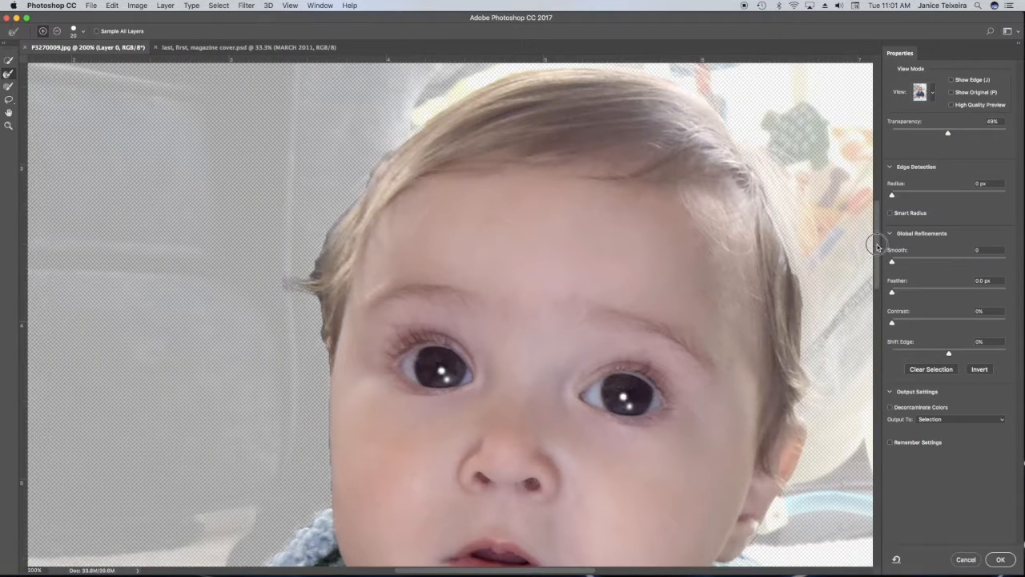
Try Onion Skin transparencies such as 0% and 4% to inspect the flyaway hairs on top of the head
{"action": "scroll", "coordinate": [876, 233], "scroll_direction": "up", "scroll_amount": 3}
{"action": "scroll", "coordinate": [876, 234], "scroll_direction": "up", "scroll_amount": 2}
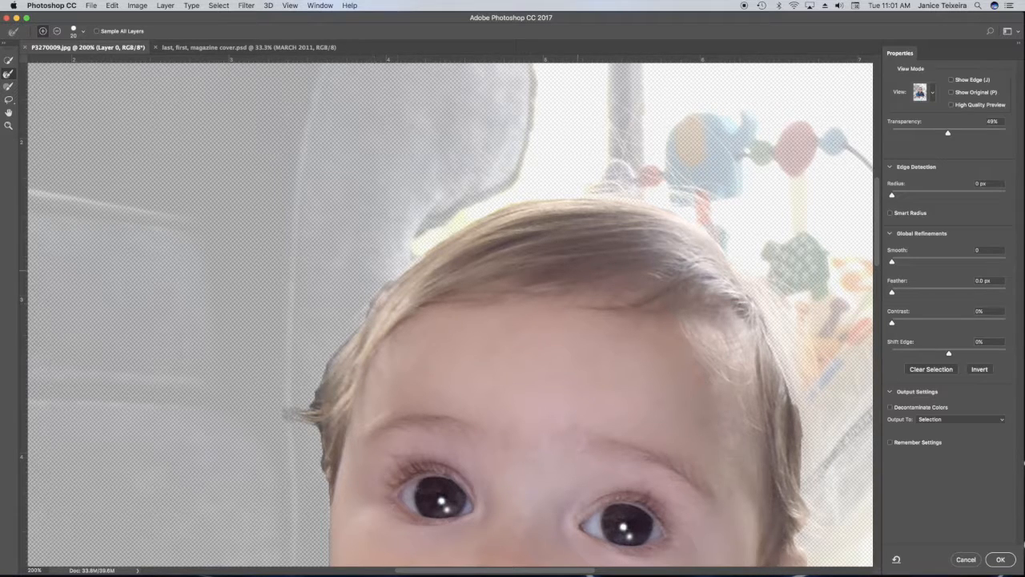
{"action": "left_click_drag", "start_coordinate": [950, 135], "coordinate": [891, 142]}
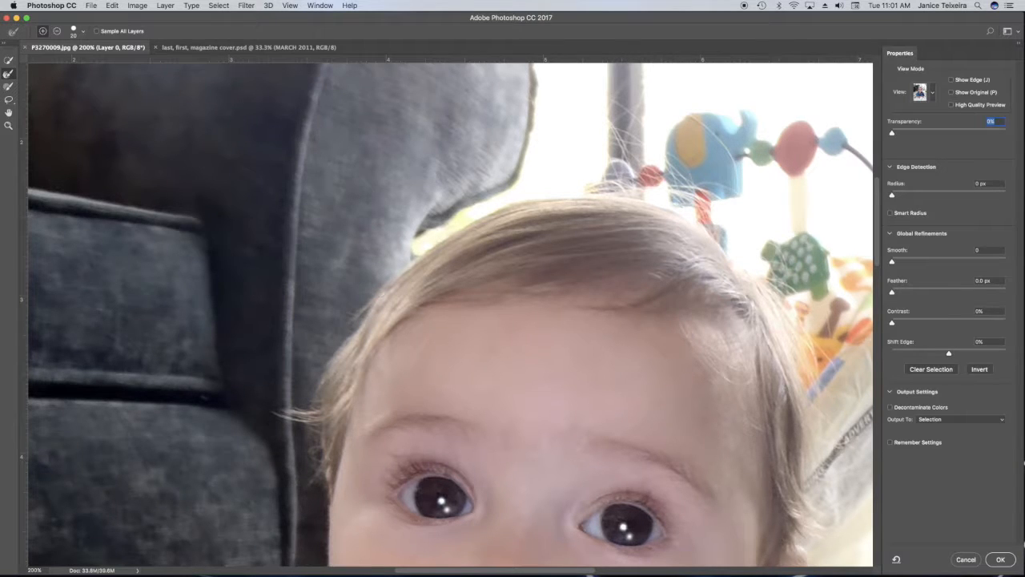
{"action": "mouse_move", "coordinate": [891, 137]}
{"action": "left_mouse_down"}
{"action": "mouse_move", "coordinate": [916, 134]}
{"action": "mouse_move", "coordinate": [897, 134]}
{"action": "left_mouse_up"}
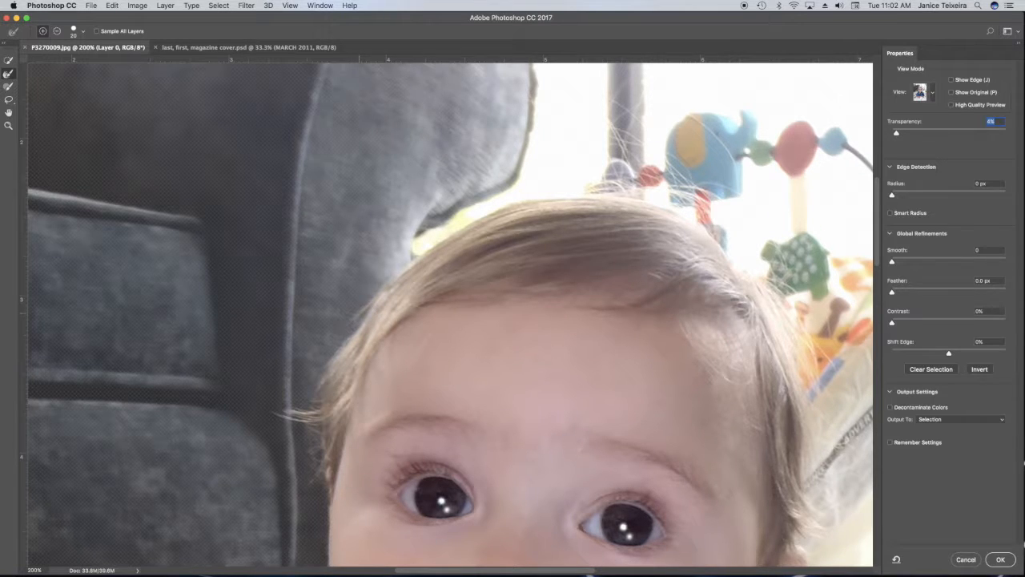
{"action": "left_click_drag", "start_coordinate": [896, 135], "coordinate": [932, 141]}
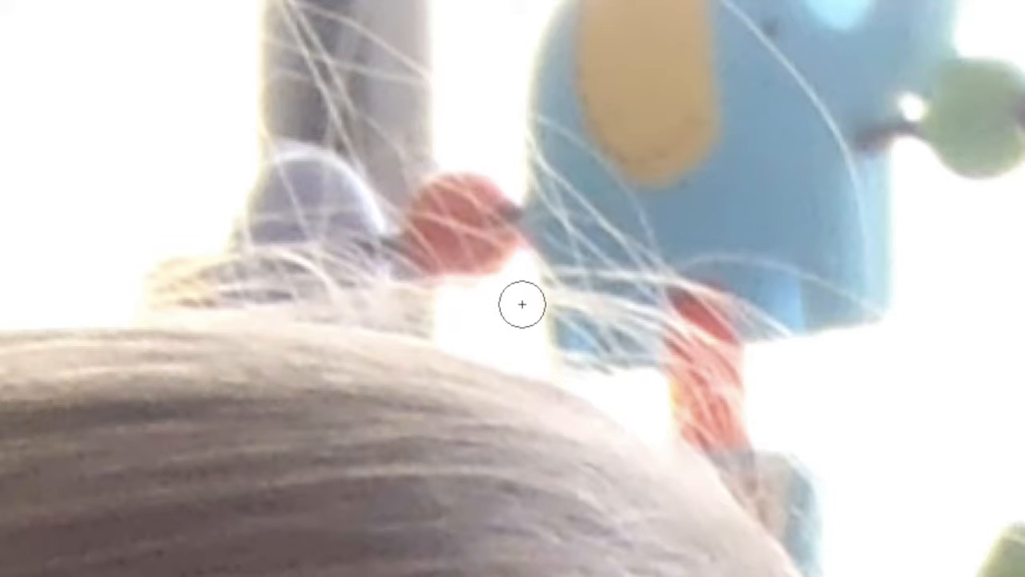
Enlarge the brush to 35 px and remove the leftover toy fragments above the baby's hair from the selection
{"action": "key", "text": "bracketright"}
{"action": "key", "text": "bracketright"}
{"action": "key", "text": "bracketright"}
{"action": "key", "text": "bracketright"}
{"action": "key", "text": "bracketright"}
{"action": "key", "text": "bracketright"}
{"action": "mouse_move", "coordinate": [164, 251]}
{"action": "left_mouse_down"}
{"action": "mouse_move", "coordinate": [539, 282]}
{"action": "mouse_move", "coordinate": [664, 337]}
{"action": "mouse_move", "coordinate": [716, 375]}
{"action": "mouse_move", "coordinate": [779, 461]}
{"action": "mouse_move", "coordinate": [784, 442]}
{"action": "mouse_move", "coordinate": [726, 301]}
{"action": "mouse_move", "coordinate": [642, 263]}
{"action": "mouse_move", "coordinate": [569, 247]}
{"action": "mouse_move", "coordinate": [320, 217]}
{"action": "left_mouse_up"}
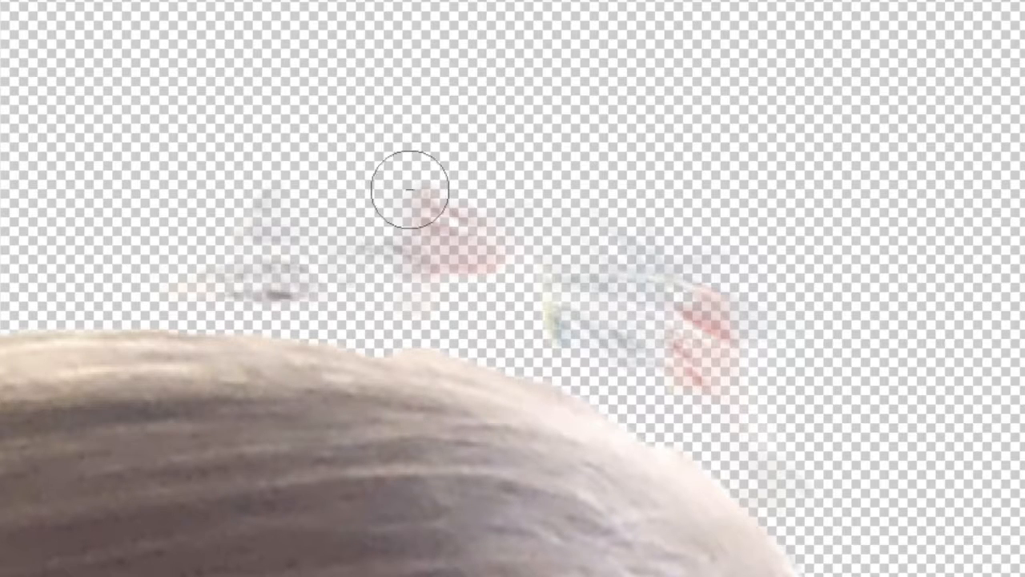
{"action": "mouse_move", "coordinate": [625, 239]}
{"action": "left_mouse_down"}
{"action": "mouse_move", "coordinate": [282, 225]}
{"action": "mouse_move", "coordinate": [545, 228]}
{"action": "mouse_move", "coordinate": [731, 301]}
{"action": "mouse_move", "coordinate": [804, 370]}
{"action": "mouse_move", "coordinate": [680, 345]}
{"action": "mouse_move", "coordinate": [618, 300]}
{"action": "mouse_move", "coordinate": [743, 375]}
{"action": "mouse_move", "coordinate": [704, 368]}
{"action": "mouse_move", "coordinate": [517, 278]}
{"action": "mouse_move", "coordinate": [438, 264]}
{"action": "mouse_move", "coordinate": [215, 266]}
{"action": "mouse_move", "coordinate": [456, 274]}
{"action": "mouse_move", "coordinate": [496, 288]}
{"action": "mouse_move", "coordinate": [266, 275]}
{"action": "left_mouse_up"}
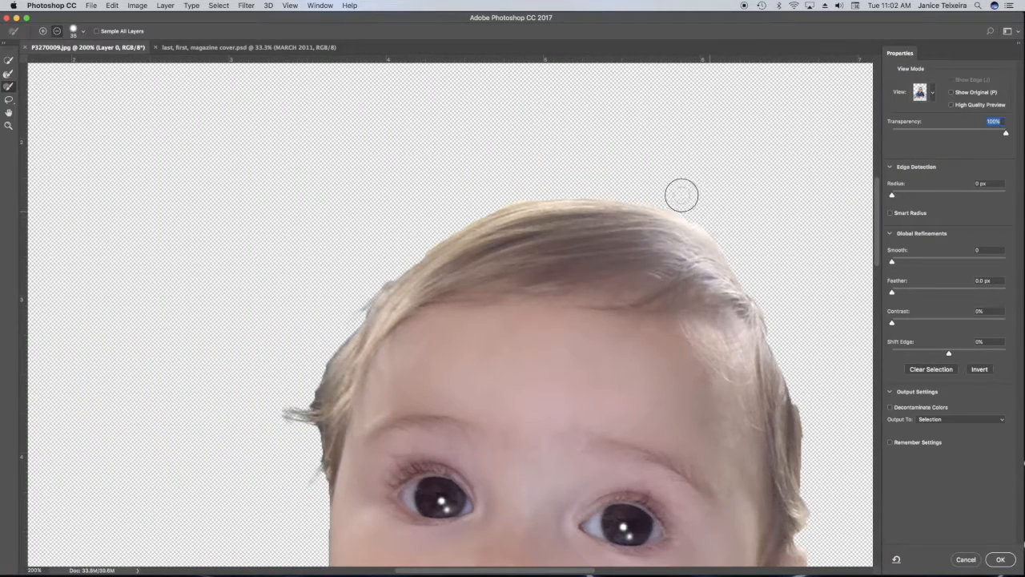
Set the Onion Skin transparency to 12% and refine the loose hair on the toy side of the head with the Refine Edge Brush
{"action": "left_click_drag", "start_coordinate": [1006, 134], "coordinate": [908, 144]}
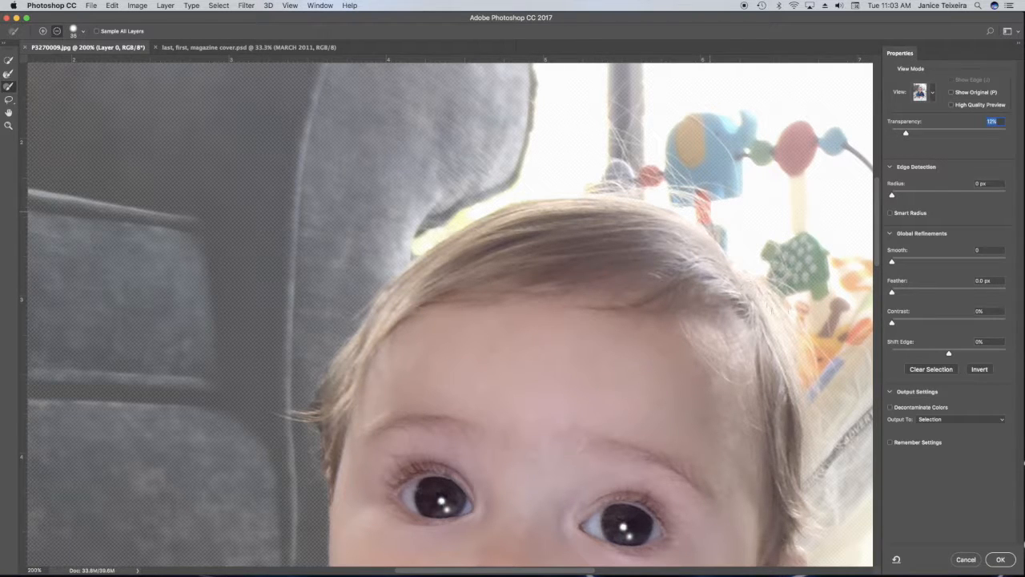
{"action": "left_click", "coordinate": [8, 72]}
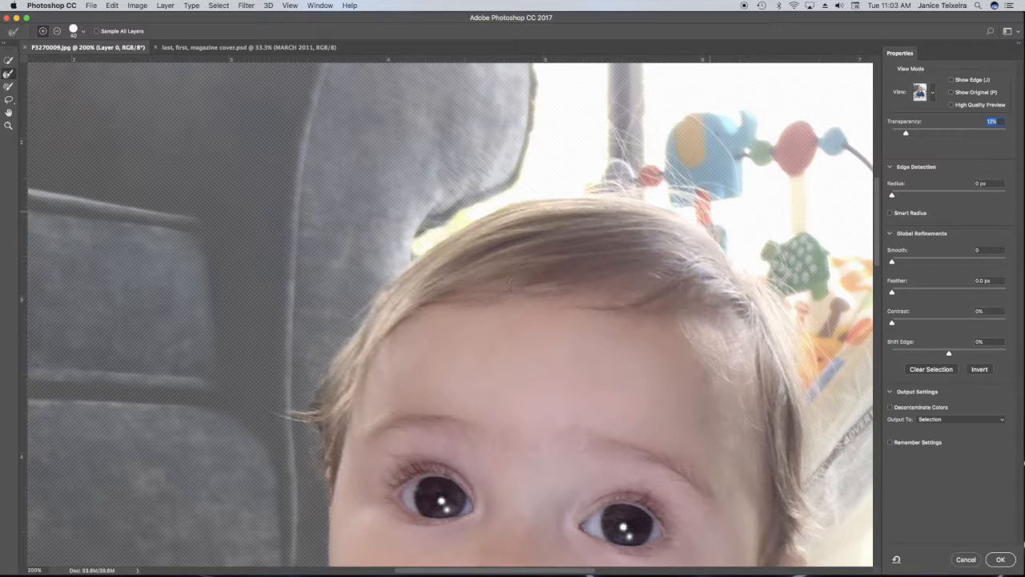
{"action": "mouse_move", "coordinate": [752, 288]}
{"action": "left_mouse_down"}
{"action": "mouse_move", "coordinate": [773, 306]}
{"action": "mouse_move", "coordinate": [794, 364]}
{"action": "left_mouse_up"}
Raise the transparency to 84% and subtract the stray fragment below the baby's earlobe at 500% zoom with the Brush tool
{"action": "mouse_move", "coordinate": [906, 133]}
{"action": "left_mouse_down"}
{"action": "mouse_move", "coordinate": [998, 136]}
{"action": "mouse_move", "coordinate": [896, 138]}
{"action": "mouse_move", "coordinate": [989, 136]}
{"action": "left_mouse_up"}
{"action": "scroll", "coordinate": [876, 256], "scroll_direction": "down", "scroll_amount": 5}
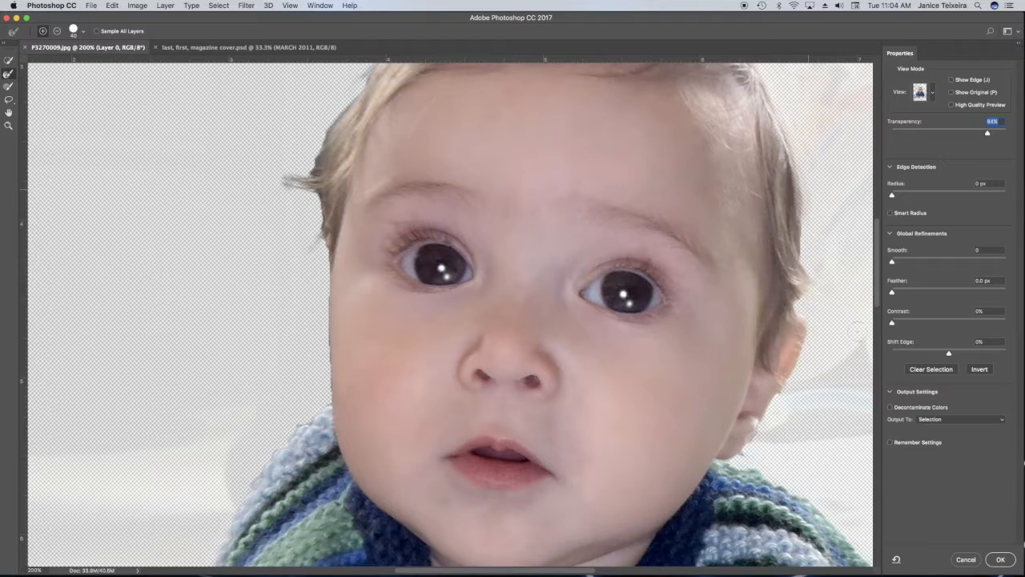
{"action": "scroll", "coordinate": [870, 293], "scroll_direction": "down", "scroll_amount": 4}
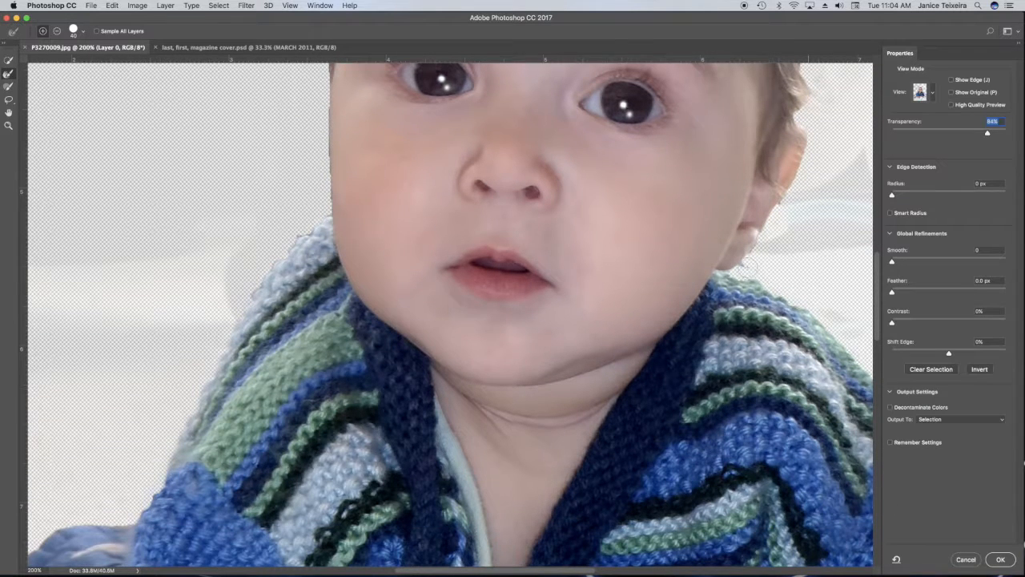
{"action": "left_click", "coordinate": [8, 126]}
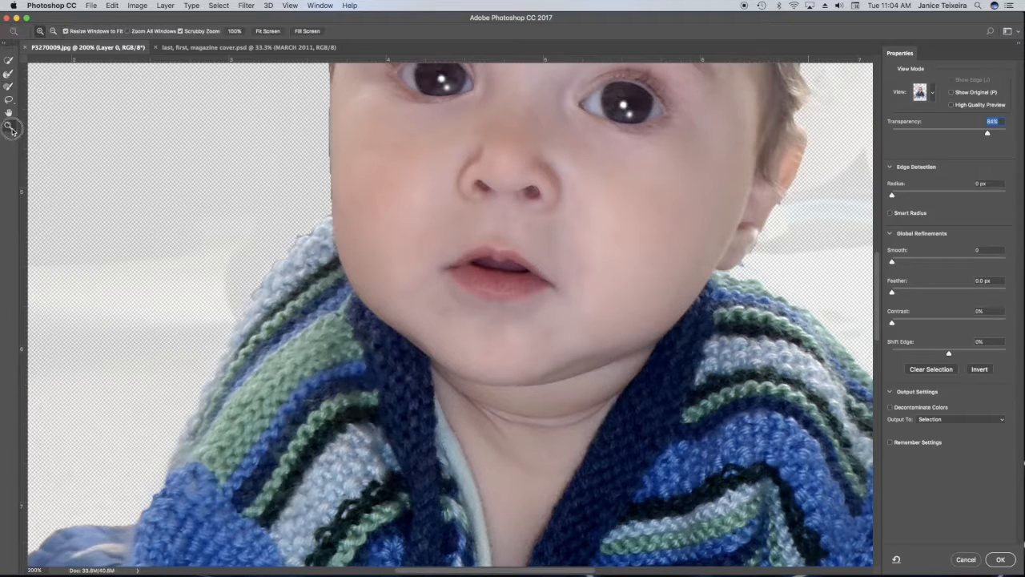
{"action": "left_click", "coordinate": [757, 270]}
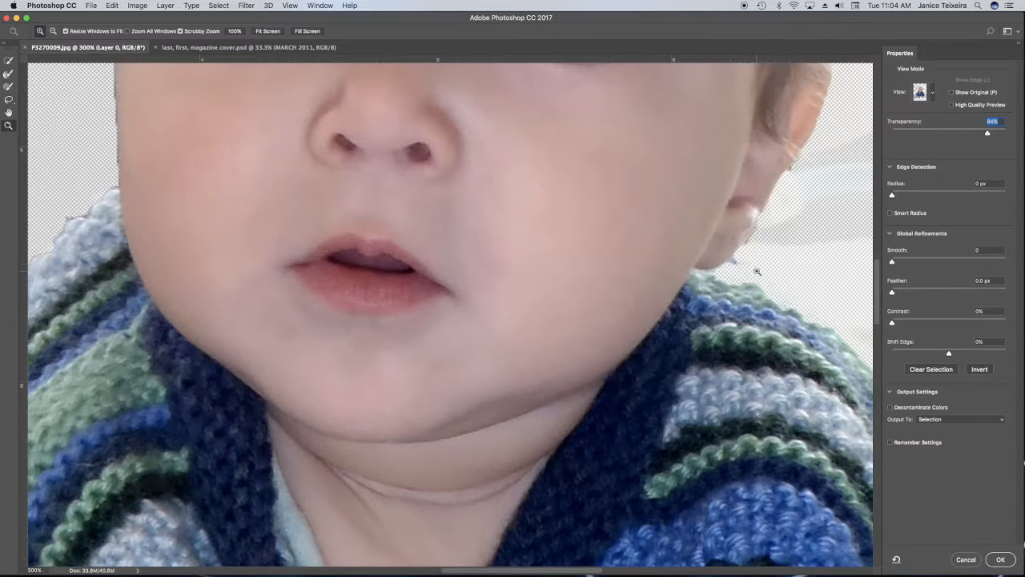
{"action": "left_click", "coordinate": [757, 271]}
{"action": "left_click", "coordinate": [749, 266]}
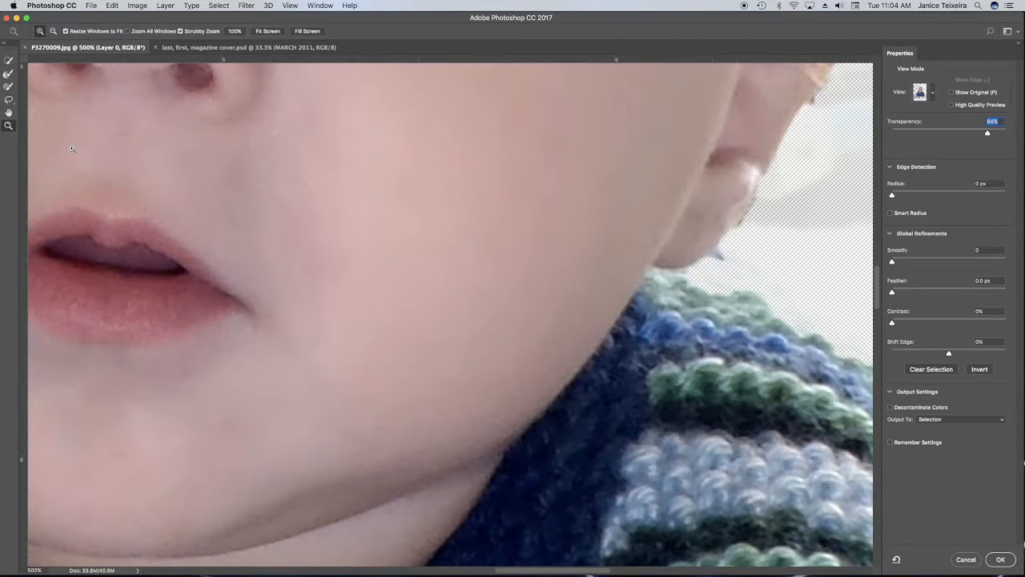
{"action": "left_click", "coordinate": [8, 86]}
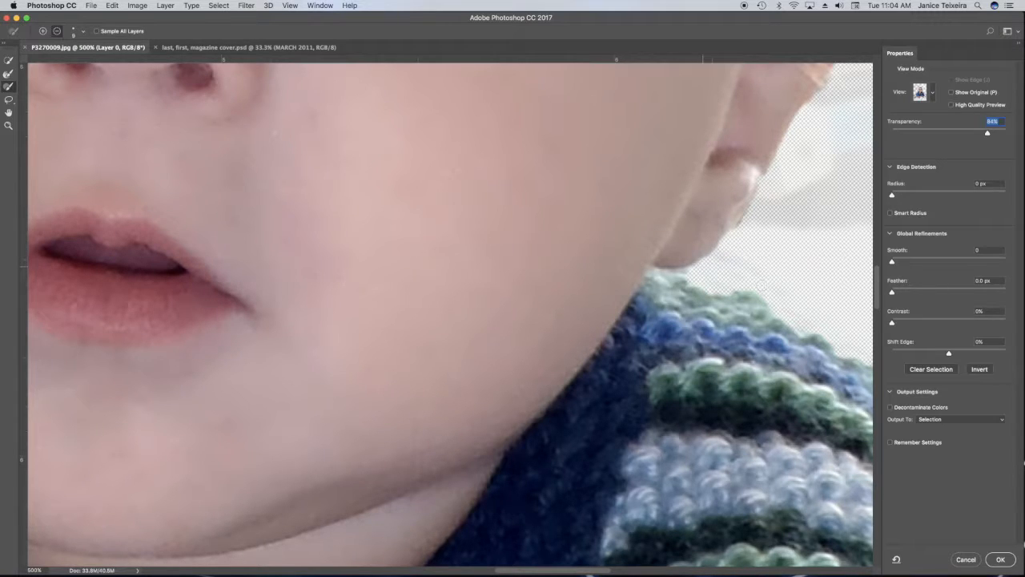
Set the transparency to 42% and configure an adding brush with 0% hardness for the sweater's shoulder edge
{"action": "left_click", "coordinate": [9, 113]}
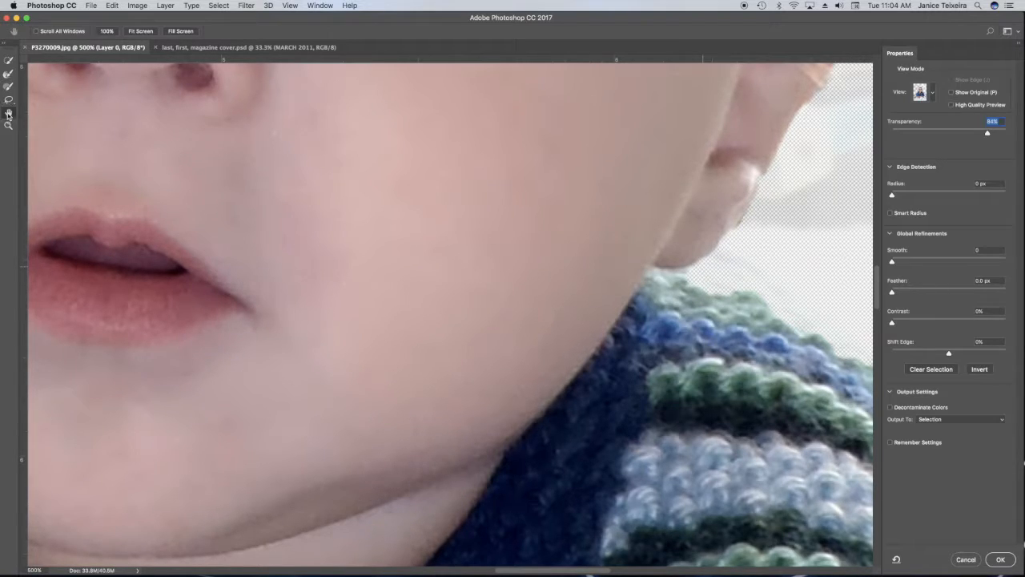
{"action": "left_click_drag", "start_coordinate": [790, 335], "coordinate": [621, 302]}
{"action": "left_click_drag", "start_coordinate": [778, 411], "coordinate": [662, 339]}
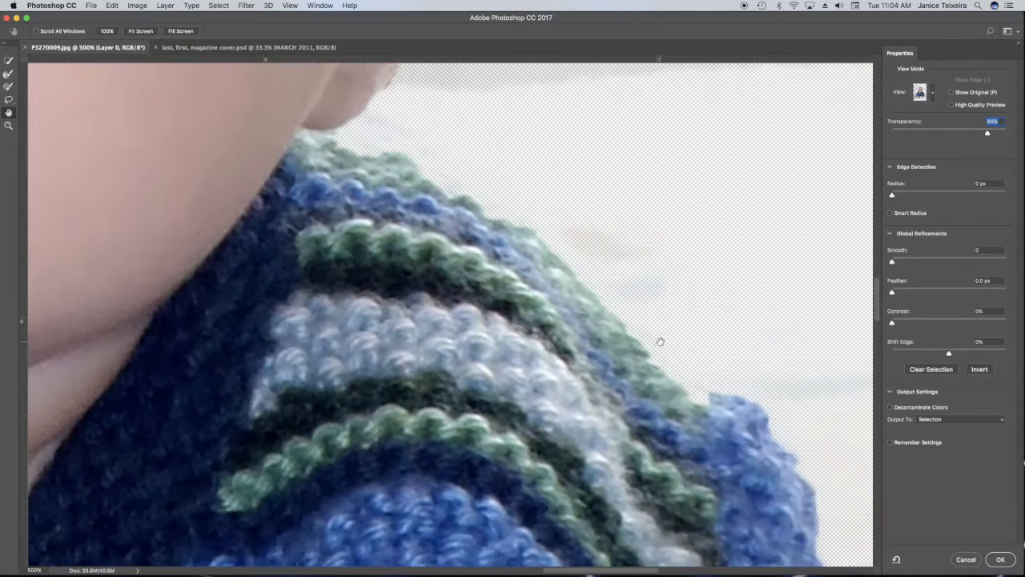
{"action": "left_click_drag", "start_coordinate": [988, 132], "coordinate": [941, 137]}
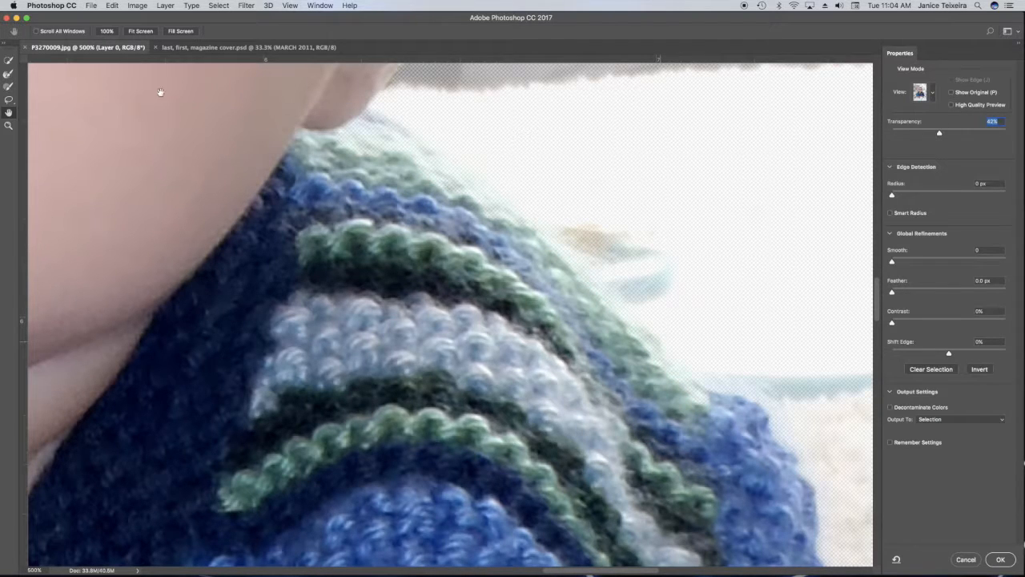
{"action": "left_click", "coordinate": [12, 86]}
{"action": "left_click", "coordinate": [43, 32]}
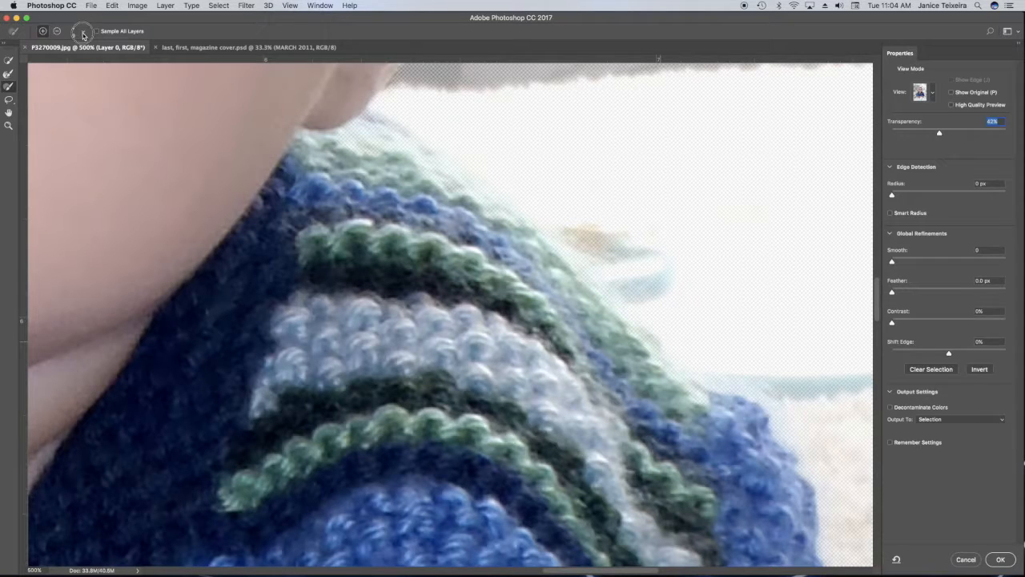
{"action": "left_click", "coordinate": [80, 32]}
{"action": "left_click_drag", "start_coordinate": [73, 83], "coordinate": [25, 83]}
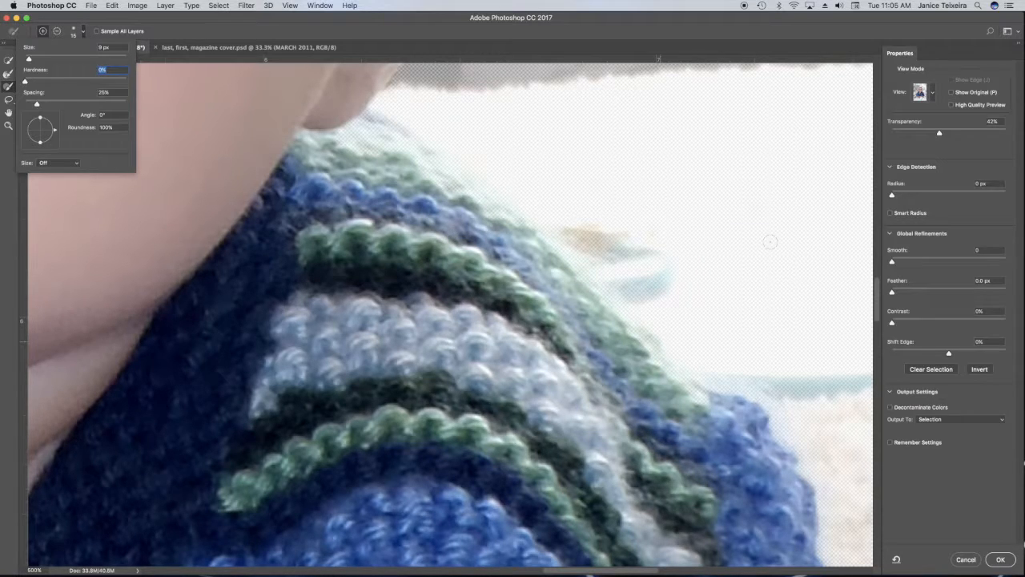
Enlarge the brush to 20 px and restore the knitted edge from shoulder to sleeve, checking it at transparencies such as 0%, 47% and 14%
{"action": "mouse_move", "coordinate": [940, 133]}
{"action": "left_mouse_down"}
{"action": "mouse_move", "coordinate": [1004, 135]}
{"action": "mouse_move", "coordinate": [871, 134]}
{"action": "left_mouse_up"}
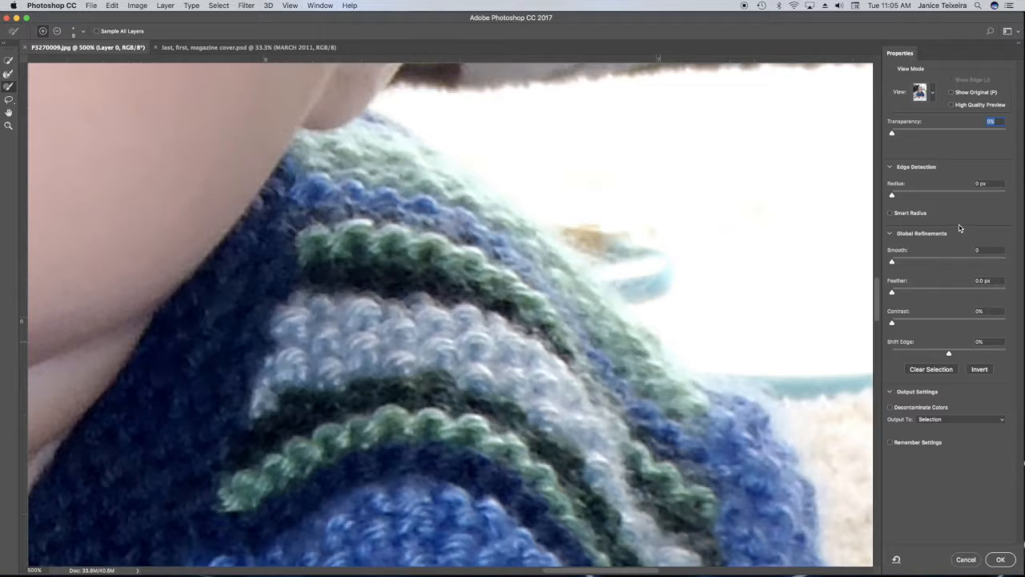
{"action": "left_click_drag", "start_coordinate": [893, 133], "coordinate": [946, 133]}
{"action": "key", "text": "bracketright"}
{"action": "key", "text": "bracketright"}
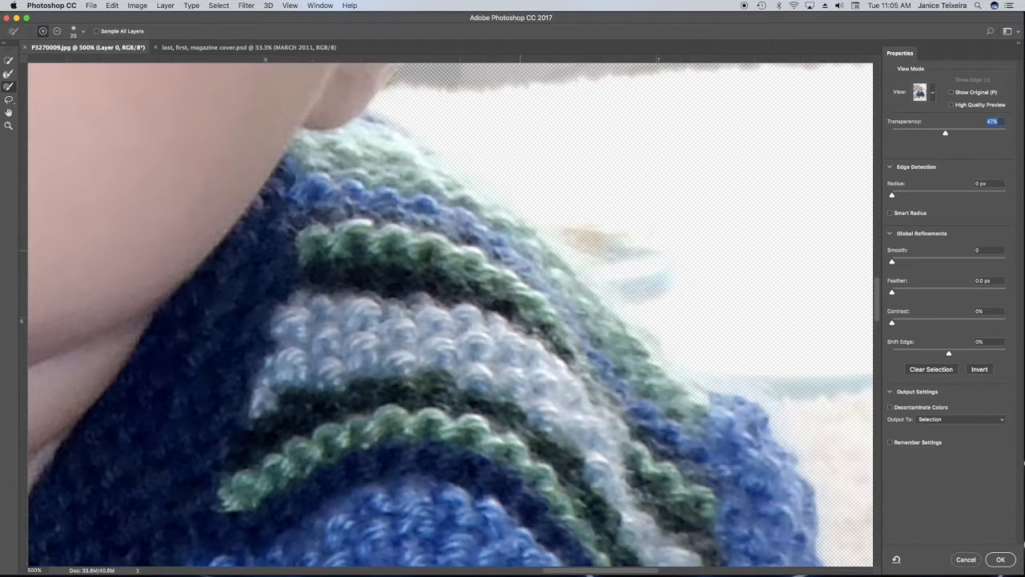
{"action": "mouse_move", "coordinate": [946, 134]}
{"action": "left_mouse_down"}
{"action": "mouse_move", "coordinate": [897, 134]}
{"action": "mouse_move", "coordinate": [947, 134]}
{"action": "left_mouse_up"}
{"action": "key", "text": "space"}
{"action": "left_click_drag", "start_coordinate": [659, 457], "coordinate": [492, 235]}
{"action": "left_click_drag", "start_coordinate": [948, 133], "coordinate": [909, 133]}
{"action": "left_click_drag", "start_coordinate": [680, 457], "coordinate": [553, 296]}
{"action": "left_click_drag", "start_coordinate": [739, 430], "coordinate": [542, 360]}
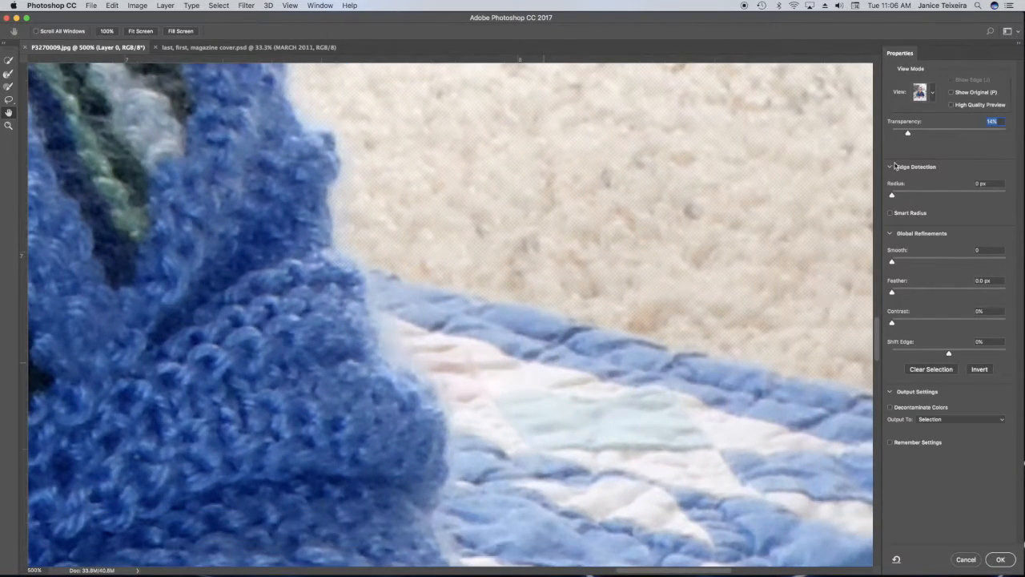
Set the transparency to 100% and clean the leftover carpet off the quilt's upper edge with the subtracting brush
{"action": "left_click_drag", "start_coordinate": [909, 135], "coordinate": [1006, 133]}
{"action": "left_click_drag", "start_coordinate": [798, 385], "coordinate": [513, 294]}
{"action": "key", "text": "b"}
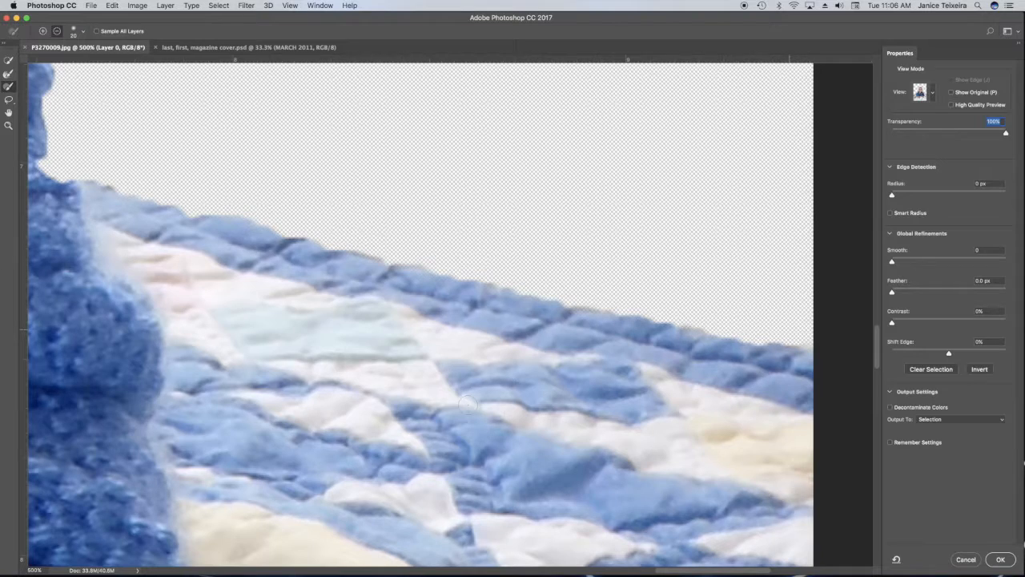
Examine the cut-out edge from the quilt up along the sleeve and shoulder to the ear
{"action": "left_click", "coordinate": [8, 112]}
{"action": "left_click_drag", "start_coordinate": [110, 160], "coordinate": [362, 296]}
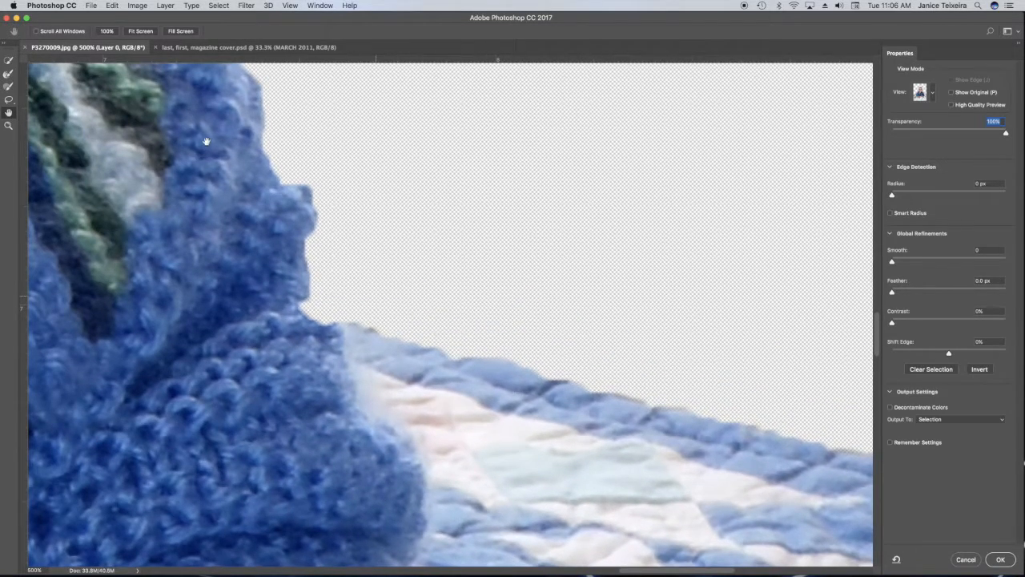
{"action": "left_click_drag", "start_coordinate": [201, 142], "coordinate": [324, 283]}
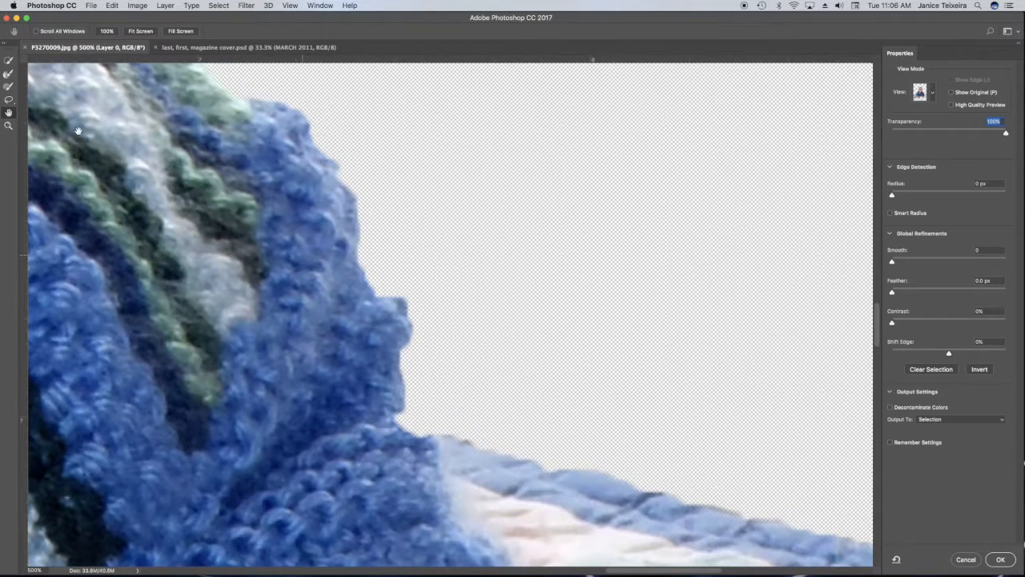
{"action": "left_click", "coordinate": [8, 86]}
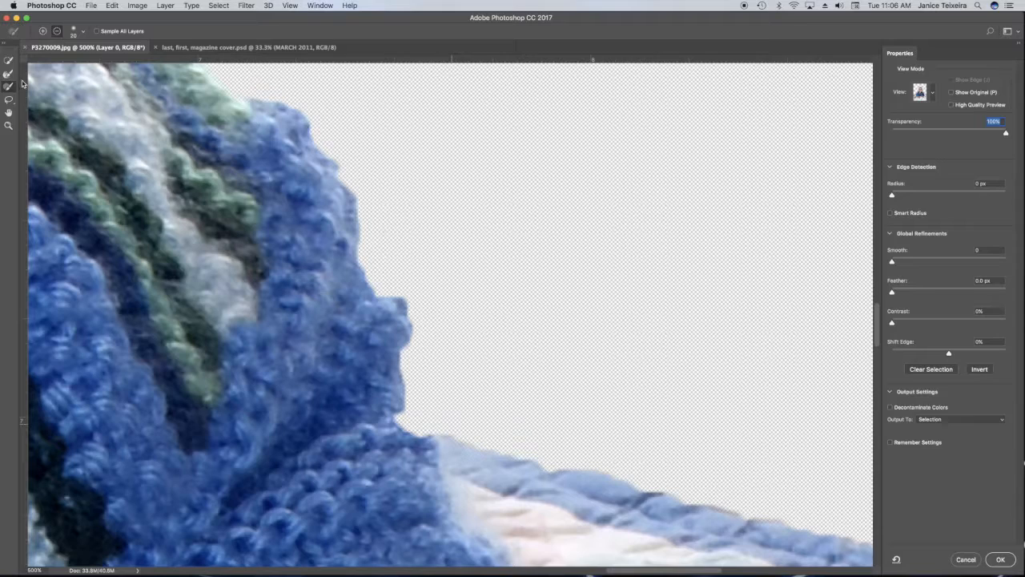
{"action": "left_click", "coordinate": [8, 112]}
{"action": "left_click_drag", "start_coordinate": [243, 152], "coordinate": [513, 333]}
{"action": "left_click_drag", "start_coordinate": [389, 140], "coordinate": [299, 286]}
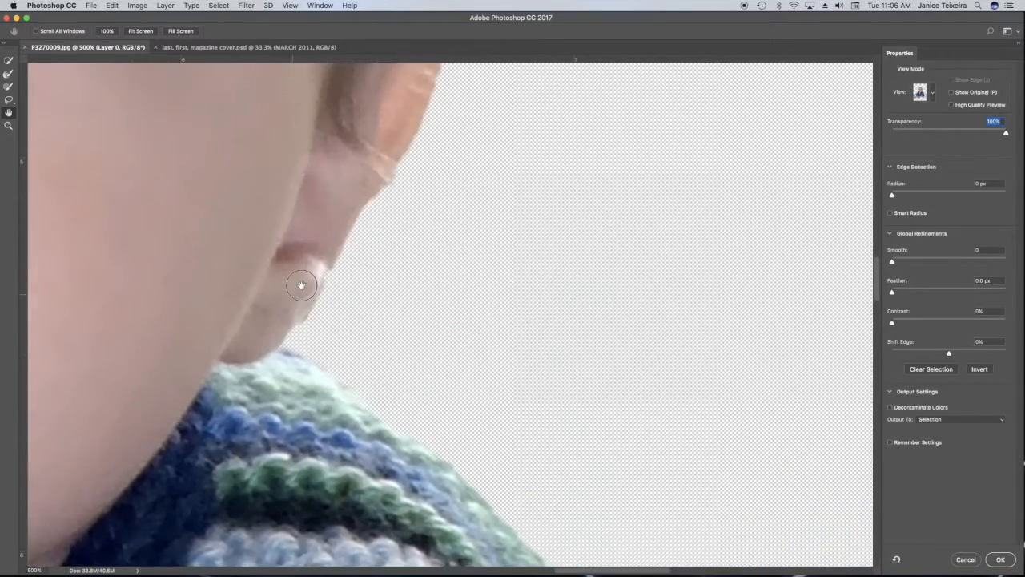
{"action": "left_click_drag", "start_coordinate": [307, 108], "coordinate": [248, 220]}
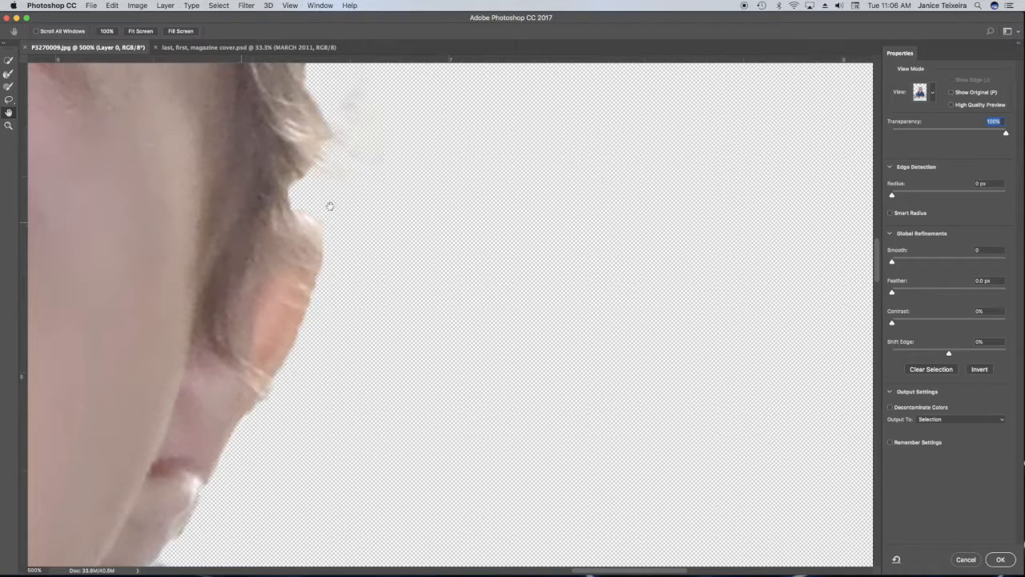
Shrink the Refine Edge Brush and refine the hair tips just above the ear
{"action": "mouse_move", "coordinate": [1007, 133]}
{"action": "left_mouse_down"}
{"action": "mouse_move", "coordinate": [872, 133]}
{"action": "mouse_move", "coordinate": [1008, 120]}
{"action": "left_mouse_up"}
{"action": "left_click", "coordinate": [8, 87]}
{"action": "left_click", "coordinate": [43, 31]}
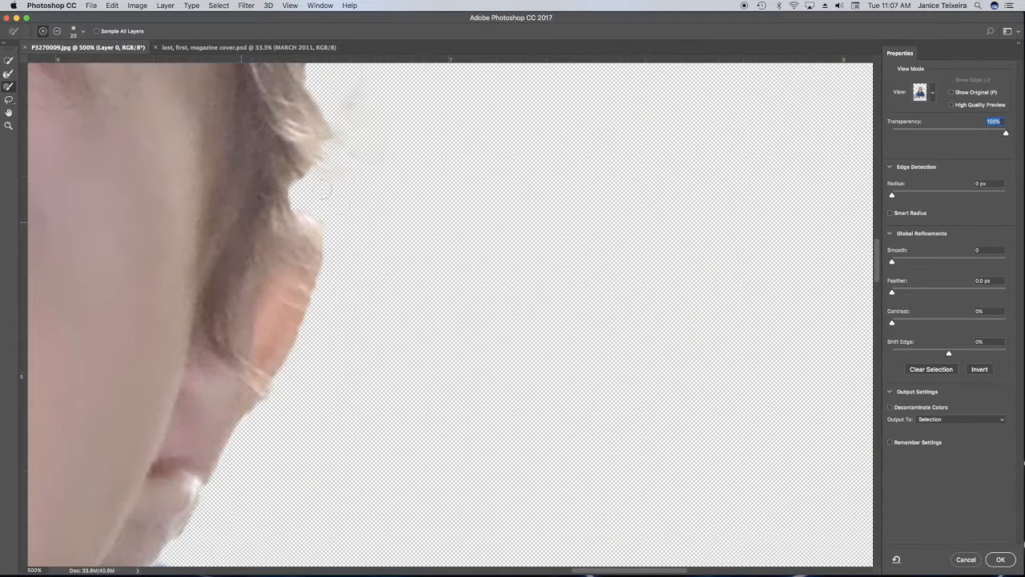
{"action": "left_click", "coordinate": [57, 30]}
{"action": "left_click", "coordinate": [8, 73]}
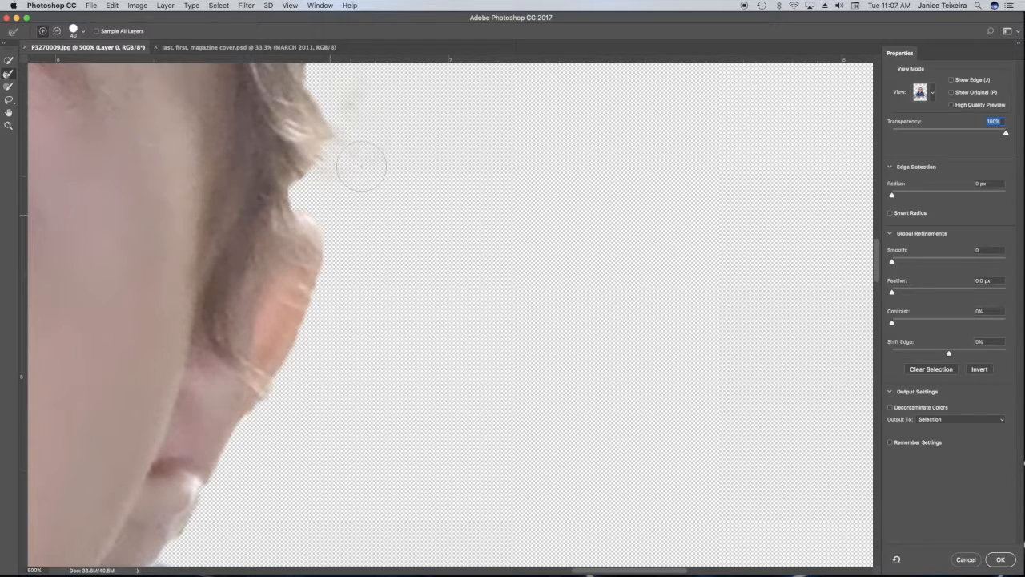
{"action": "key", "text": "bracketleft"}
{"action": "key", "text": "bracketleft"}
{"action": "key", "text": "bracketleft"}
{"action": "left_click_drag", "start_coordinate": [324, 164], "coordinate": [344, 152]}
{"action": "left_click", "coordinate": [335, 142]}
Switch the preview to On White and subtract the faint smudges beside the hair above the ear with a 35 px brush
{"action": "left_click", "coordinate": [8, 113]}
{"action": "left_click_drag", "start_coordinate": [272, 95], "coordinate": [338, 267]}
{"action": "left_click_drag", "start_coordinate": [370, 123], "coordinate": [348, 274]}
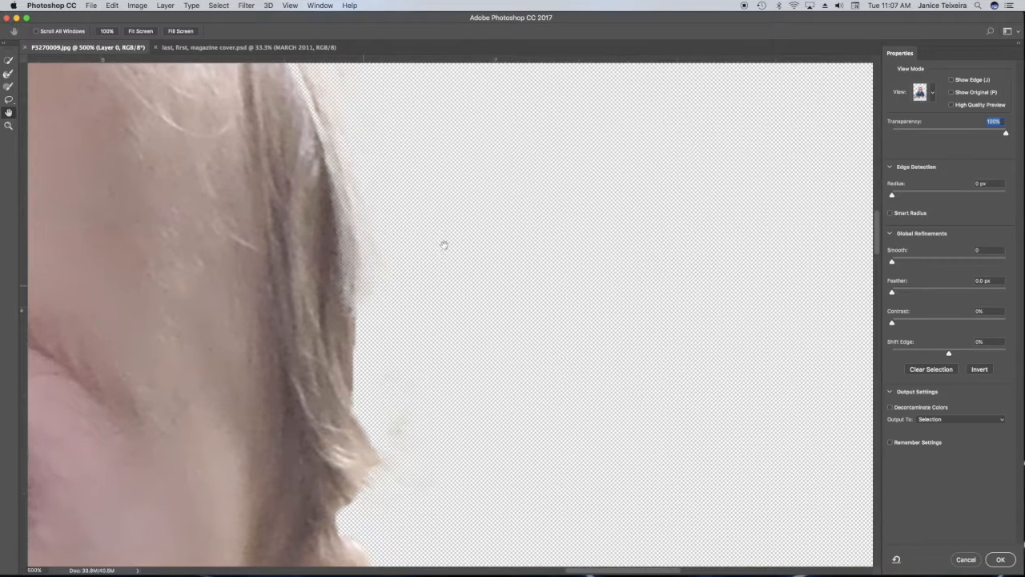
{"action": "left_click", "coordinate": [932, 92]}
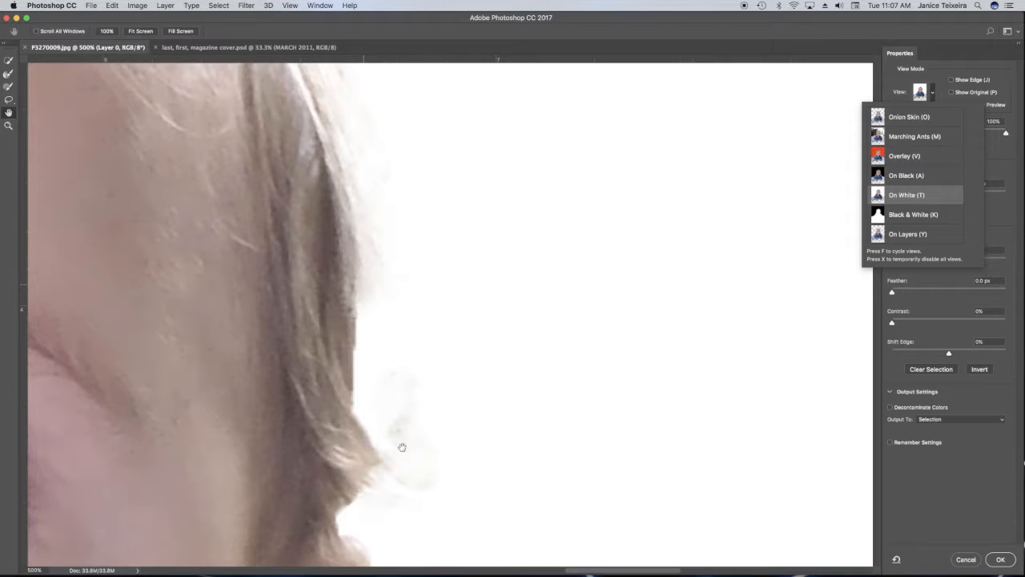
{"action": "left_click", "coordinate": [9, 74]}
{"action": "left_click", "coordinate": [9, 86]}
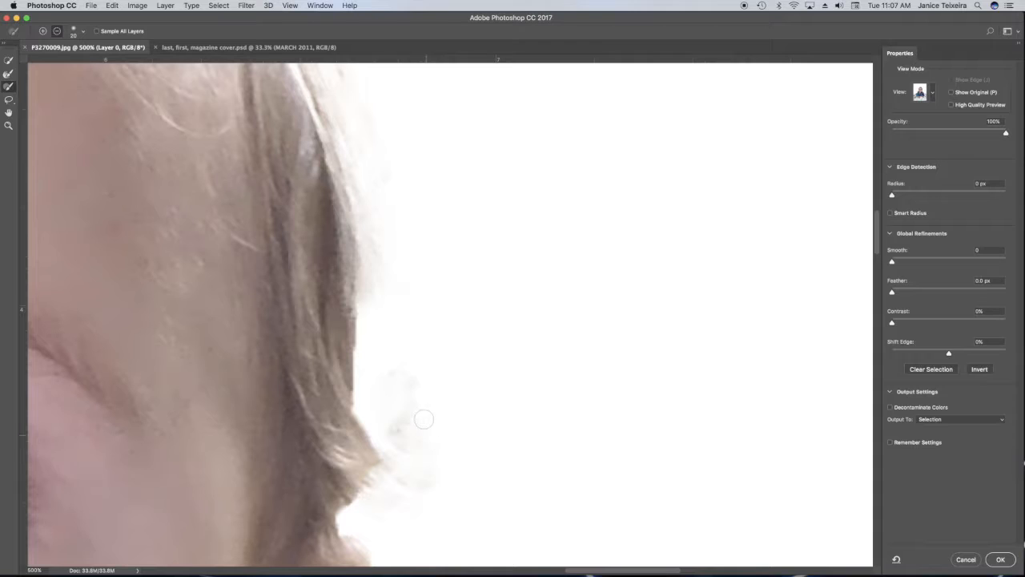
{"action": "key", "text": "bracketright"}
{"action": "key", "text": "bracketright"}
{"action": "key", "text": "bracketright"}
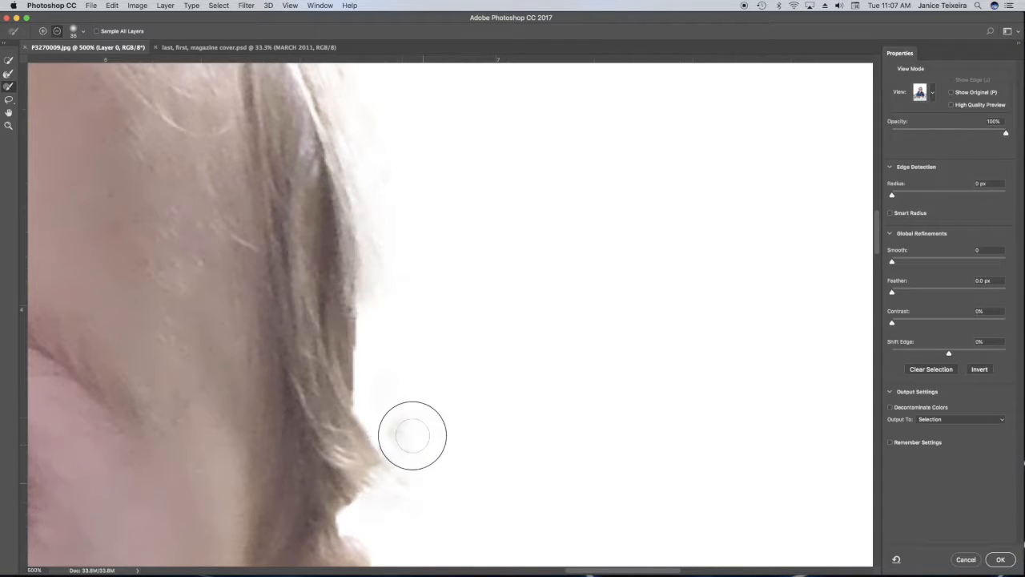
Remove the faint specks above the top of the head with the Refine Edge Brush in subtract mode
{"action": "scroll", "coordinate": [366, 96], "scroll_direction": "up", "scroll_amount": 5}
{"action": "key", "text": "space"}
{"action": "mouse_move", "coordinate": [176, 159]}
{"action": "left_mouse_down"}
{"action": "mouse_move", "coordinate": [441, 274]}
{"action": "mouse_move", "coordinate": [523, 389]}
{"action": "left_mouse_up"}
{"action": "left_click", "coordinate": [8, 74]}
{"action": "left_click", "coordinate": [57, 31]}
{"action": "left_click_drag", "start_coordinate": [479, 232], "coordinate": [384, 273]}
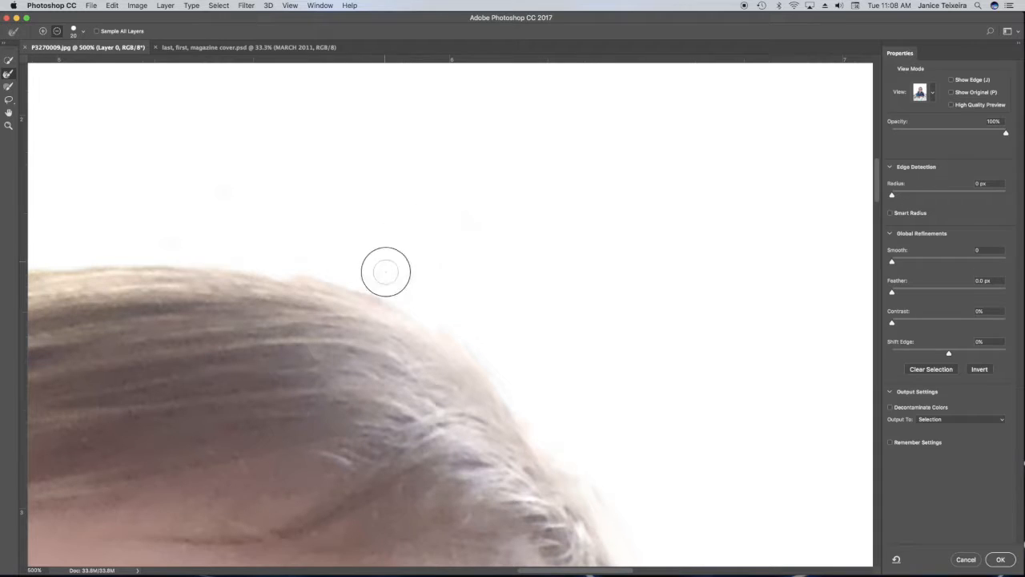
{"action": "left_click", "coordinate": [8, 87]}
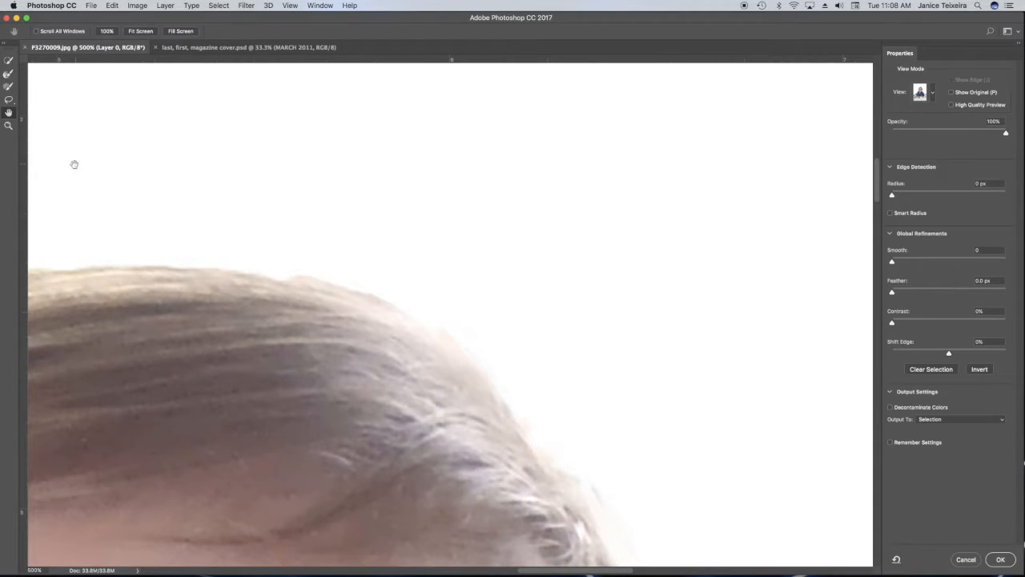
Subtract the background residue along the sofa-side hairline from the crown down to the temple
{"action": "scroll", "coordinate": [72, 165], "scroll_direction": "left", "scroll_amount": 10}
{"action": "scroll", "coordinate": [73, 165], "scroll_direction": "down", "scroll_amount": 4}
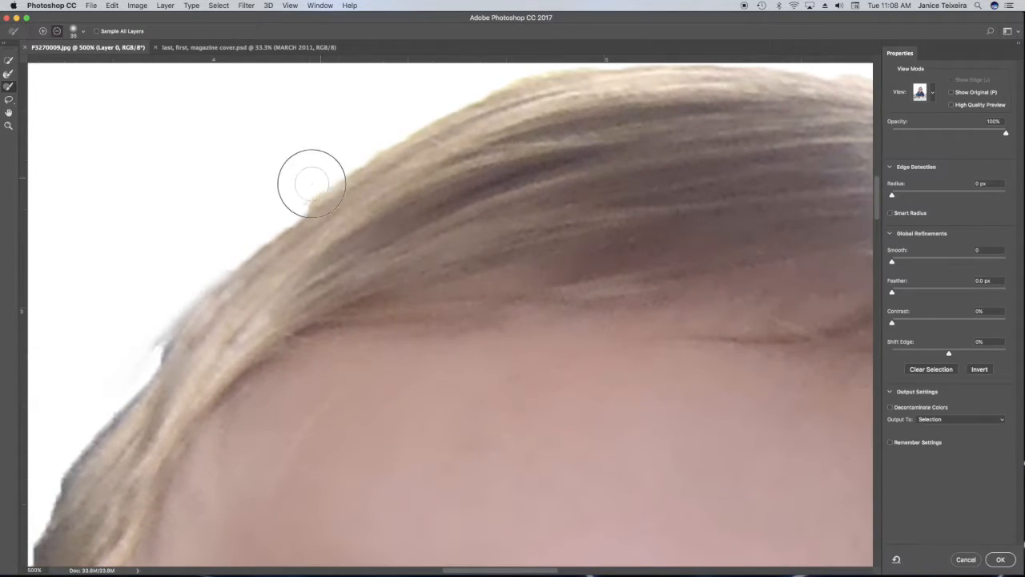
{"action": "key", "text": "space"}
{"action": "mouse_move", "coordinate": [156, 350]}
{"action": "left_mouse_down"}
{"action": "mouse_move", "coordinate": [252, 194]}
{"action": "mouse_move", "coordinate": [273, 186]}
{"action": "mouse_move", "coordinate": [208, 261]}
{"action": "mouse_move", "coordinate": [166, 353]}
{"action": "mouse_move", "coordinate": [91, 373]}
{"action": "left_mouse_up"}
{"action": "key", "text": "space"}
{"action": "left_click_drag", "start_coordinate": [156, 443], "coordinate": [149, 195]}
{"action": "left_click_drag", "start_coordinate": [170, 232], "coordinate": [106, 350]}
Clean the remaining background residue along the sofa-side cheek and sweater edge down to the quilt
{"action": "key", "text": "space"}
{"action": "left_click_drag", "start_coordinate": [206, 518], "coordinate": [203, 384]}
{"action": "left_click_drag", "start_coordinate": [179, 289], "coordinate": [189, 536]}
{"action": "key", "text": "space"}
{"action": "mouse_move", "coordinate": [212, 480]}
{"action": "left_mouse_down"}
{"action": "mouse_move", "coordinate": [222, 224]}
{"action": "mouse_move", "coordinate": [269, 198]}
{"action": "left_mouse_up"}
{"action": "key", "text": "space"}
{"action": "mouse_move", "coordinate": [91, 547]}
{"action": "left_mouse_down"}
{"action": "mouse_move", "coordinate": [240, 314]}
{"action": "mouse_move", "coordinate": [329, 249]}
{"action": "left_mouse_up"}
{"action": "left_click_drag", "start_coordinate": [227, 419], "coordinate": [291, 377]}
Output the refined selection to a New Layer and apply Select and Mask
{"action": "key", "text": "super+0"}
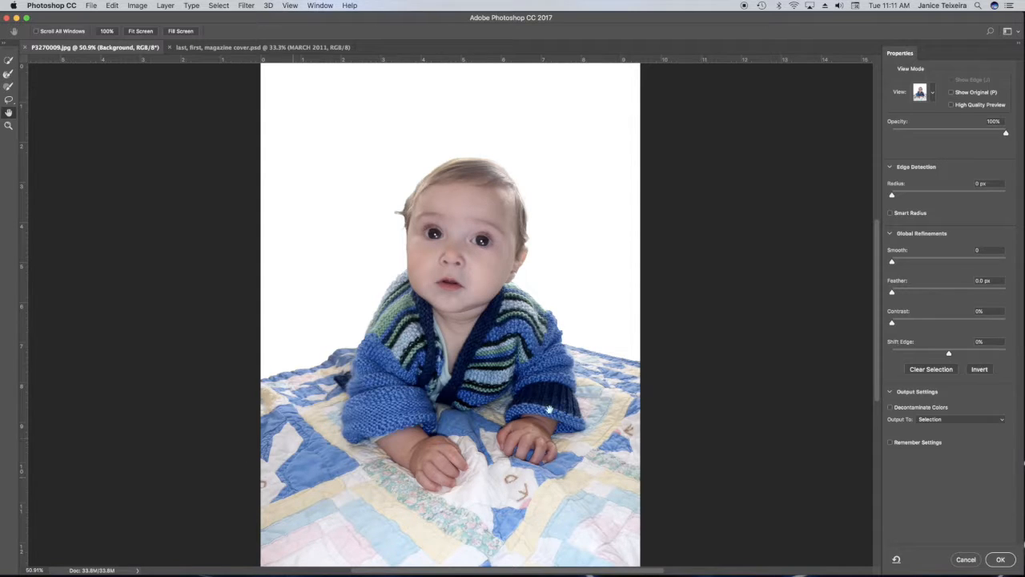
{"action": "left_click", "coordinate": [935, 420]}
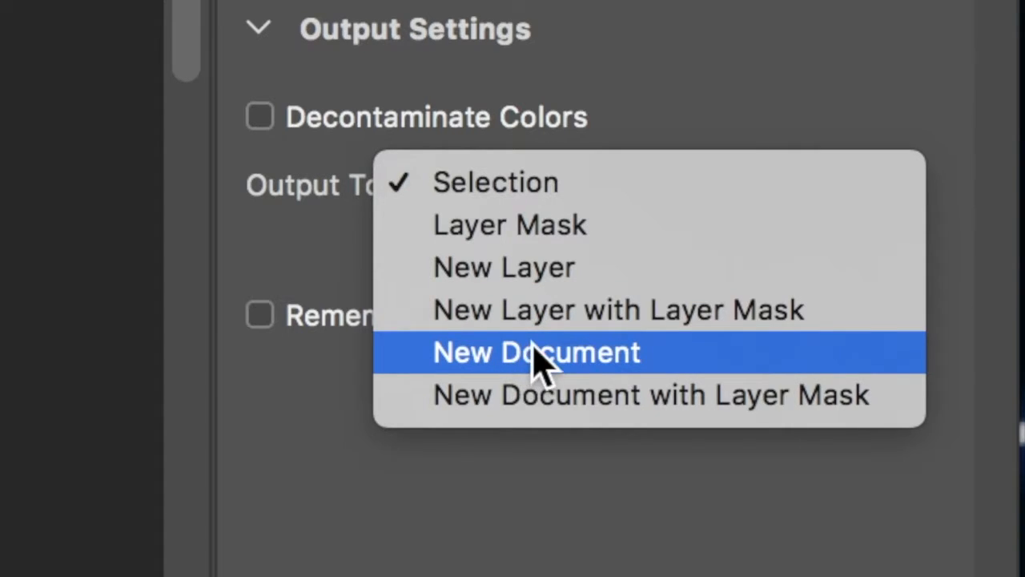
{"action": "left_click", "coordinate": [526, 267]}
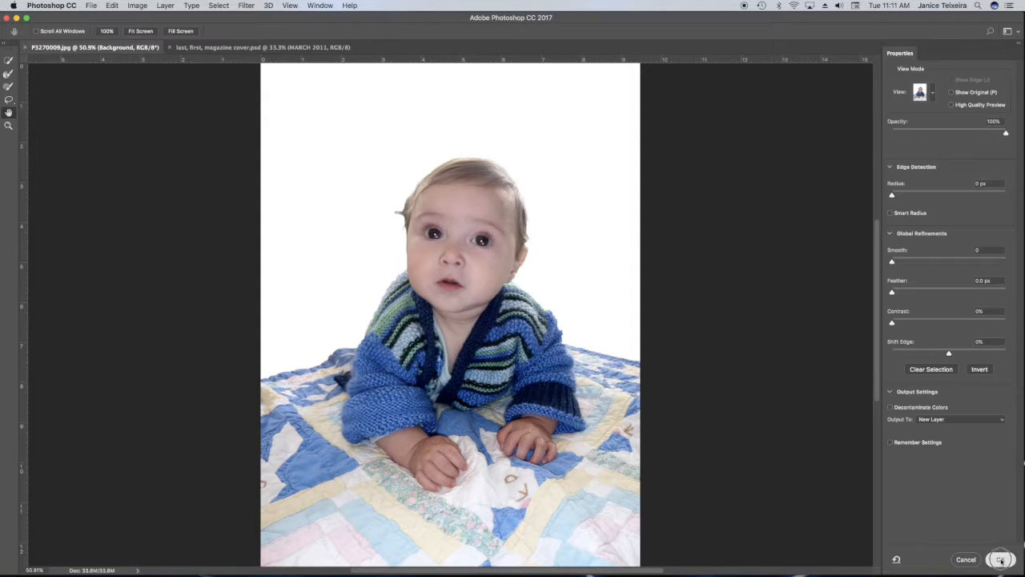
{"action": "left_click", "coordinate": [1001, 560]}
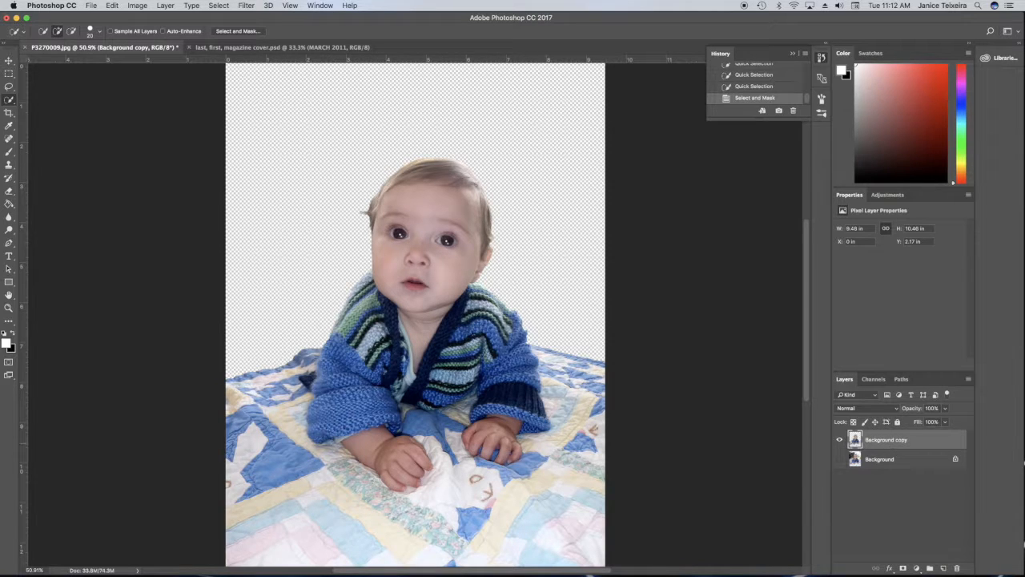
Copy the cut-out baby layer into the magazine cover document and place it below the Parents title
{"action": "left_click", "coordinate": [9, 60]}
{"action": "left_click_drag", "start_coordinate": [445, 284], "coordinate": [433, 366]}
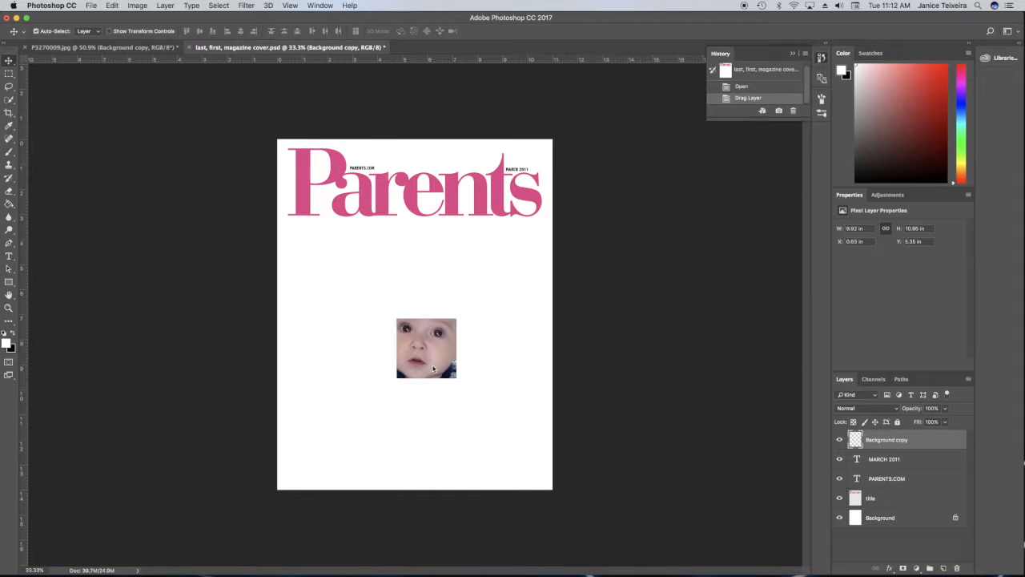
{"action": "left_click_drag", "start_coordinate": [463, 450], "coordinate": [441, 396]}
Scale the baby layer proportionally to about 114% with Free Transform and position it across the page just below the title
{"action": "key", "text": "super+t"}
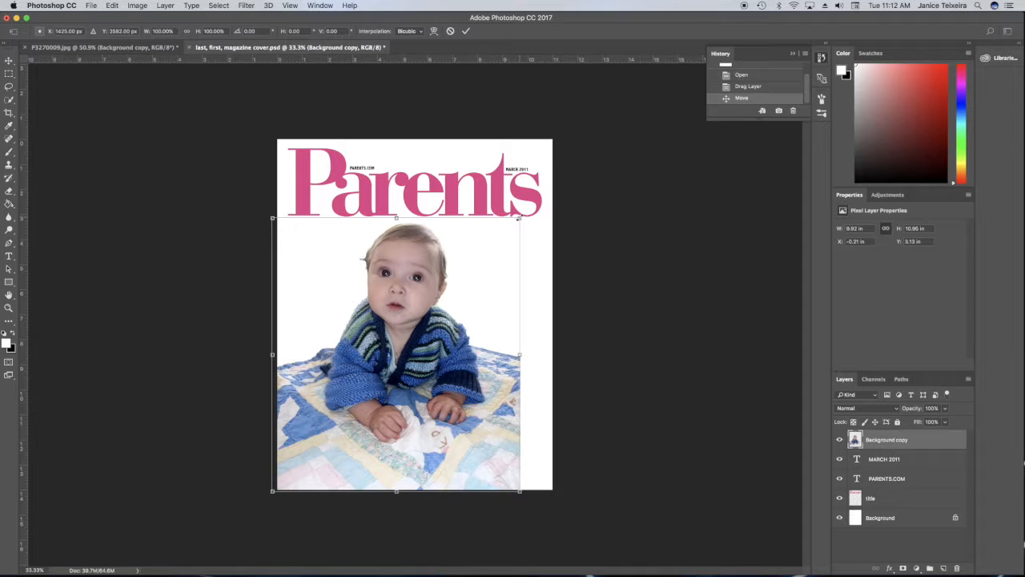
{"action": "left_click_drag", "start_coordinate": [519, 217], "coordinate": [568, 191]}
{"action": "mouse_move", "coordinate": [455, 314]}
{"action": "left_mouse_down"}
{"action": "mouse_move", "coordinate": [458, 340]}
{"action": "mouse_move", "coordinate": [458, 331]}
{"action": "left_mouse_up"}
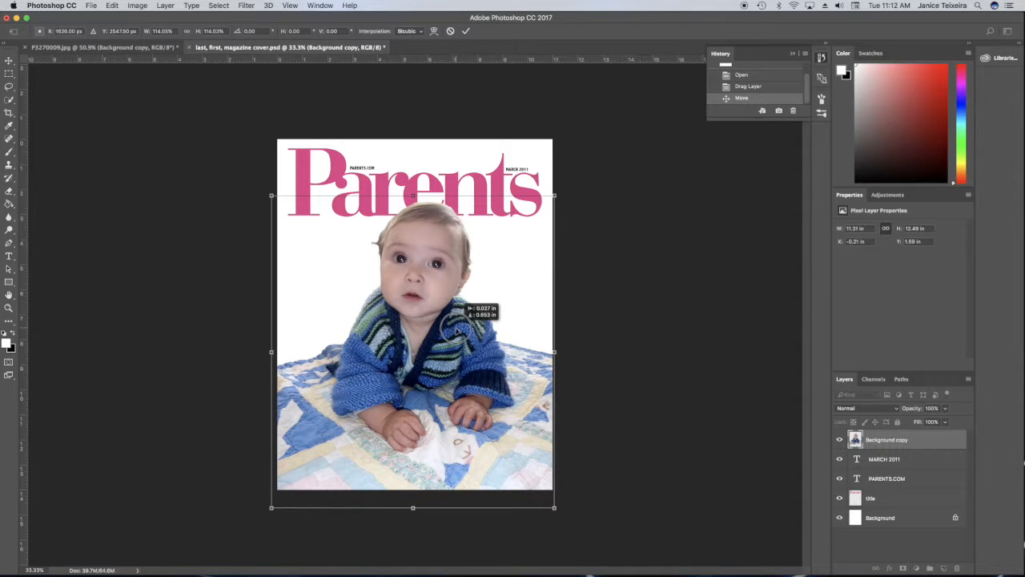
{"action": "left_click_drag", "start_coordinate": [458, 330], "coordinate": [458, 331]}
{"action": "mouse_move", "coordinate": [444, 245]}
{"action": "left_mouse_down"}
{"action": "mouse_move", "coordinate": [433, 281]}
{"action": "mouse_move", "coordinate": [445, 265]}
{"action": "left_mouse_up"}
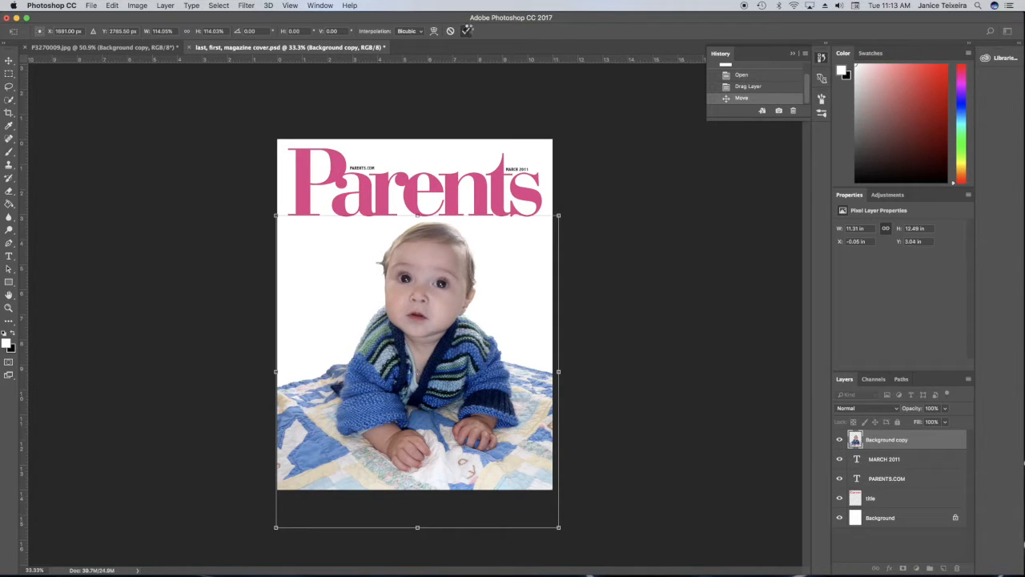
{"action": "left_click", "coordinate": [468, 31]}
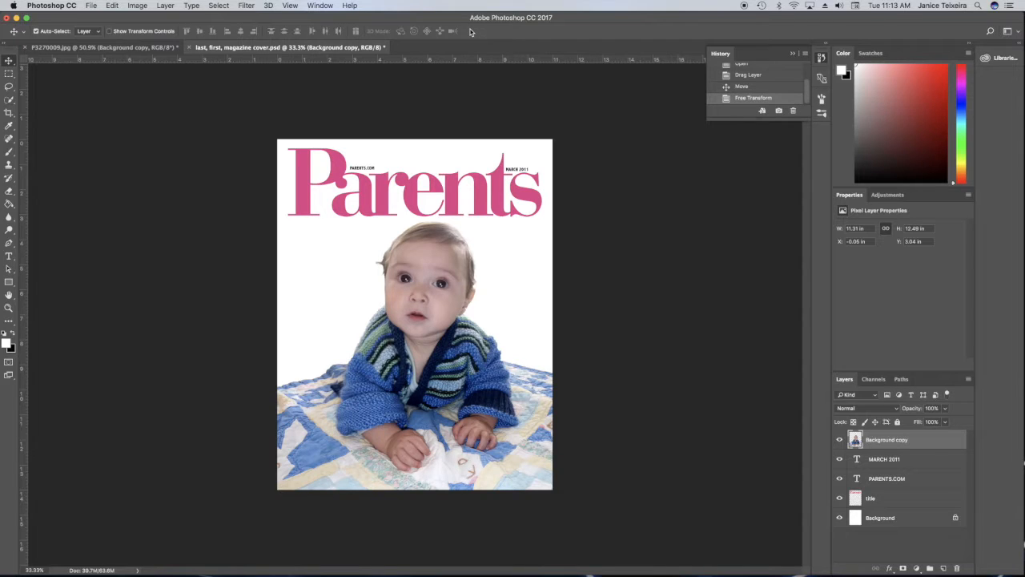